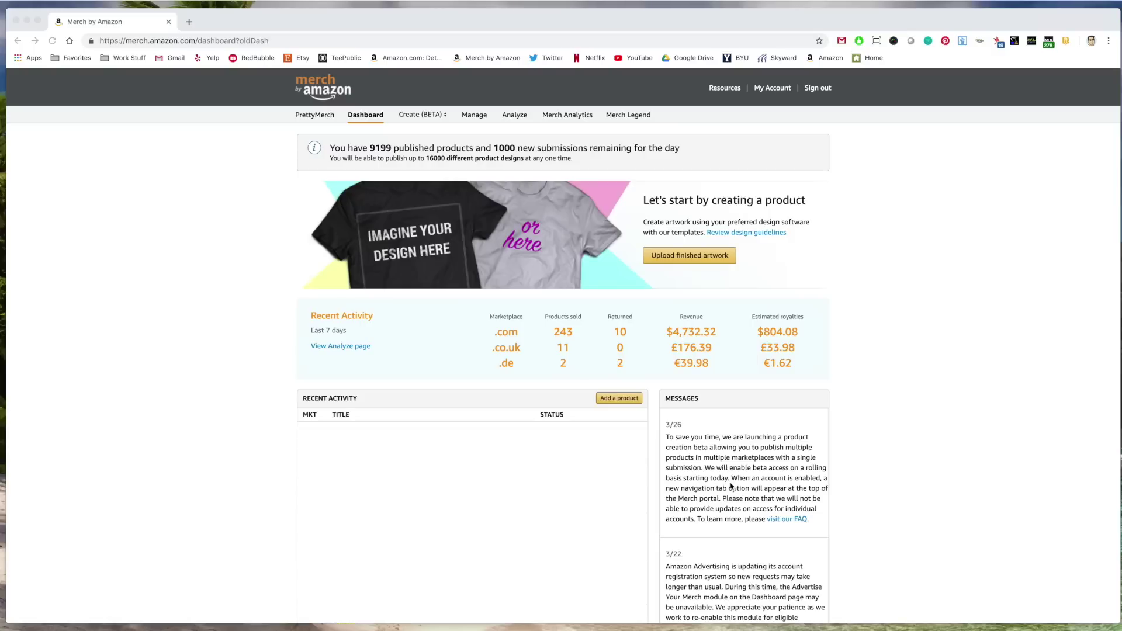
Step: Show the Create (BETA) choices between multiple products and a single product on the dashboard
click(436, 116)
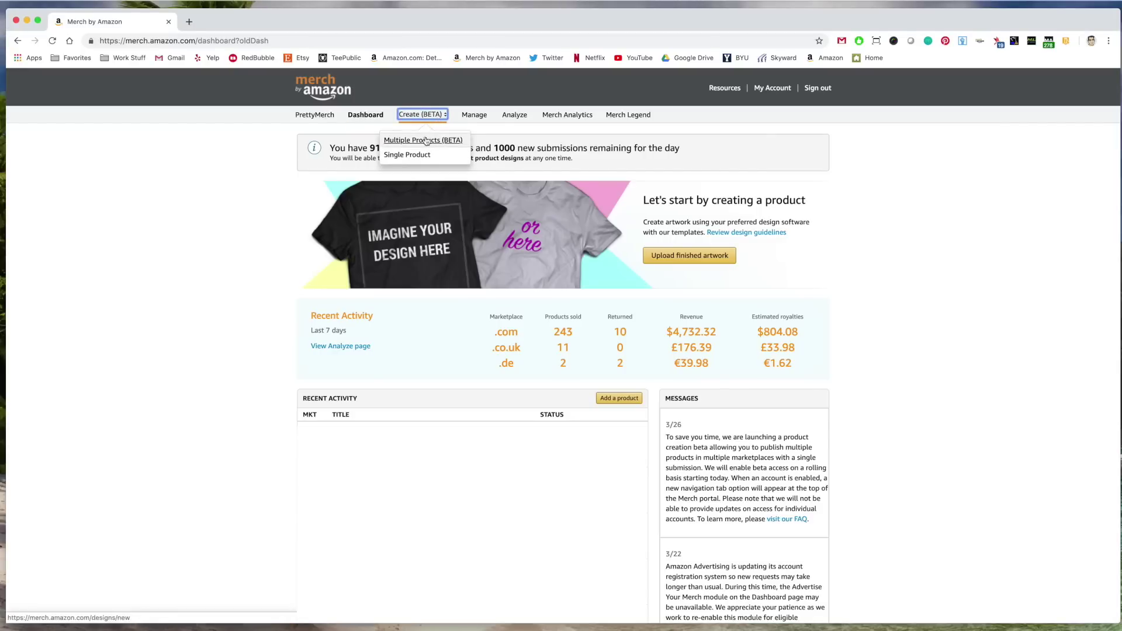
Step: Open the Multiple Products (BETA) page and bring up its product and marketplace selection list
click(416, 155)
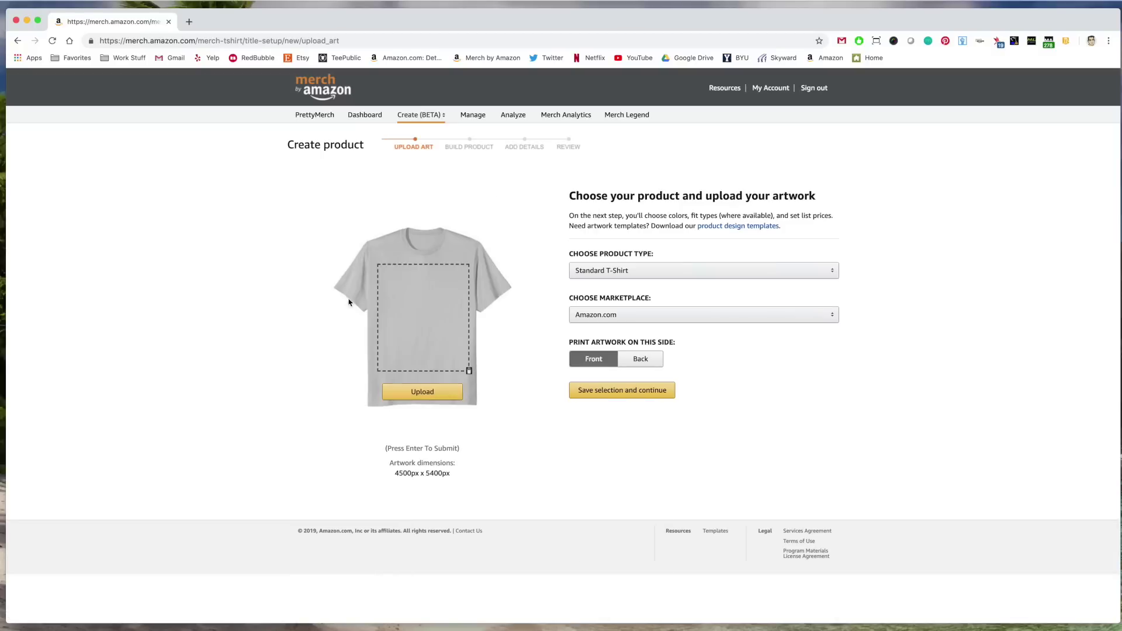
click(428, 115)
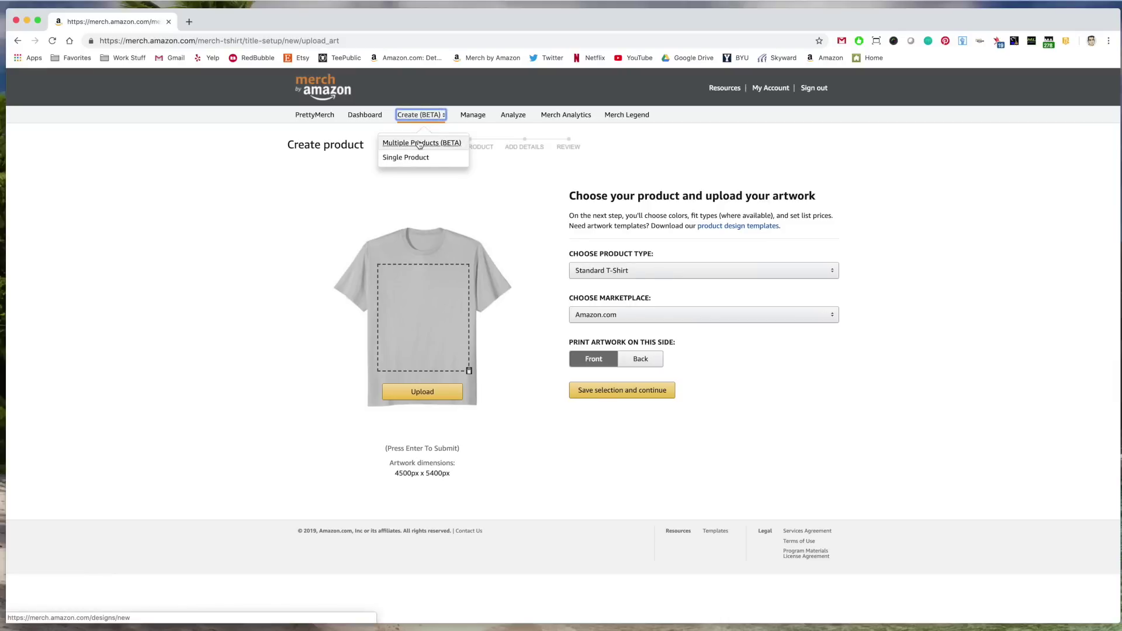
click(419, 143)
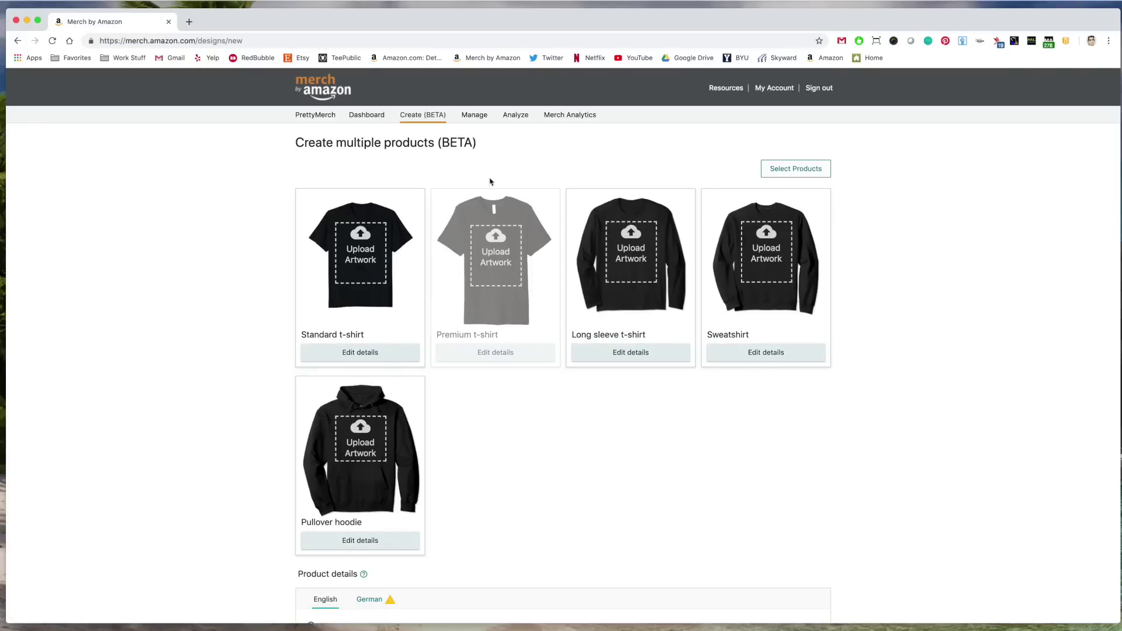
scroll(564, 427, down, 4)
scroll(565, 425, down, 3)
scroll(564, 425, up, 5)
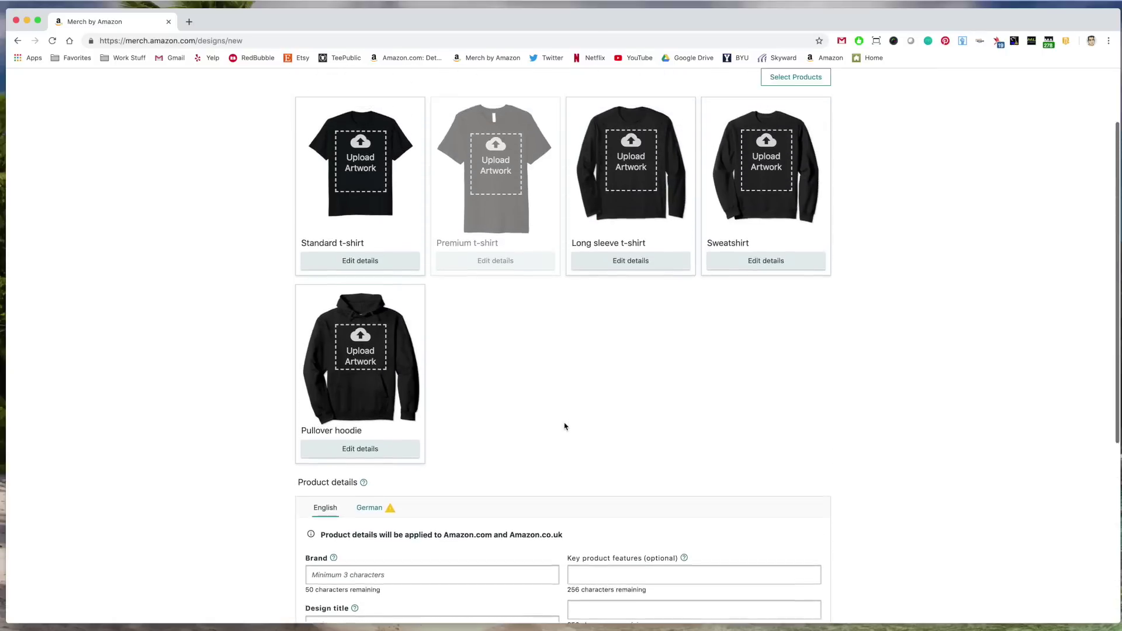
scroll(565, 426, up, 2)
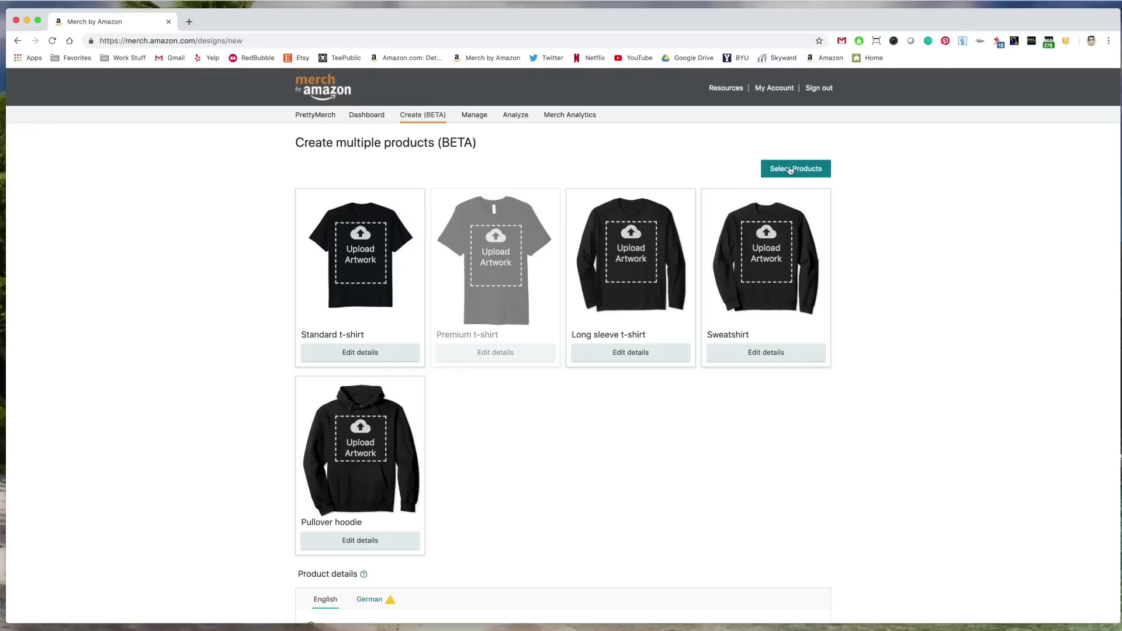
click(790, 169)
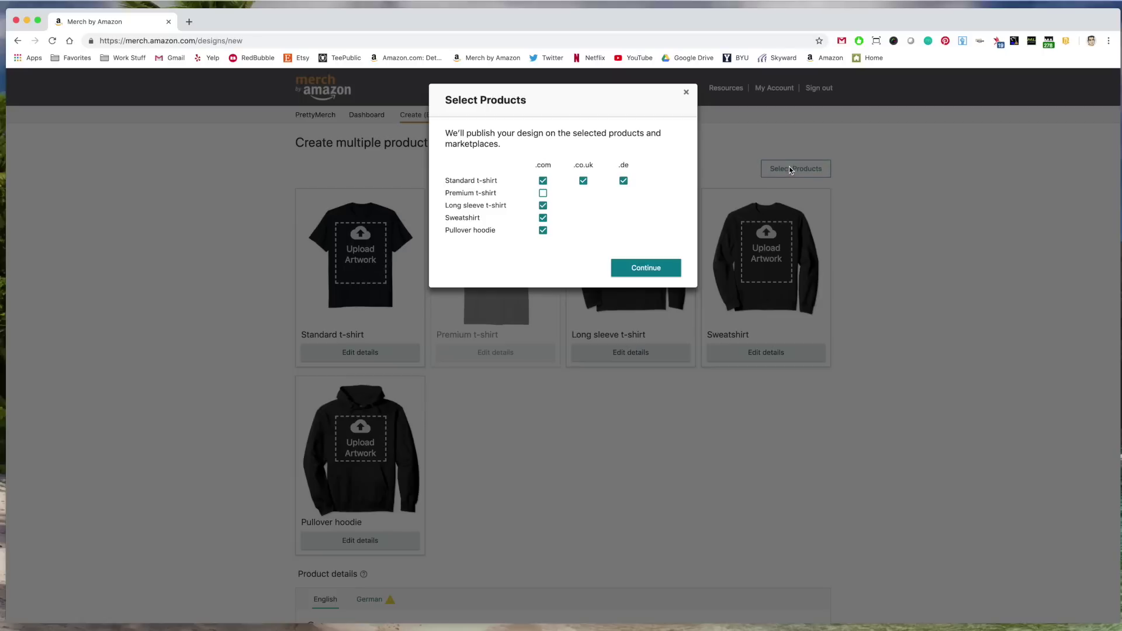
Step: Select Premium t-shirt for .com, deselect Standard t-shirt for .de, and confirm the selection
click(544, 194)
click(623, 182)
click(652, 270)
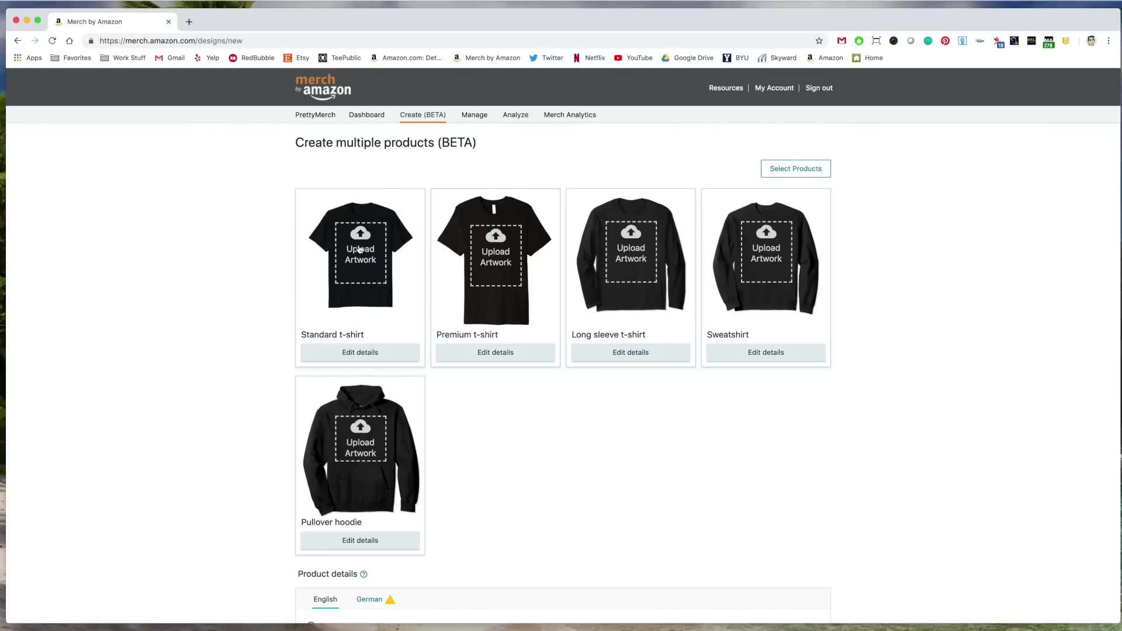
Step: Upload detourshirtsdrk.png as the artwork for the products
click(361, 250)
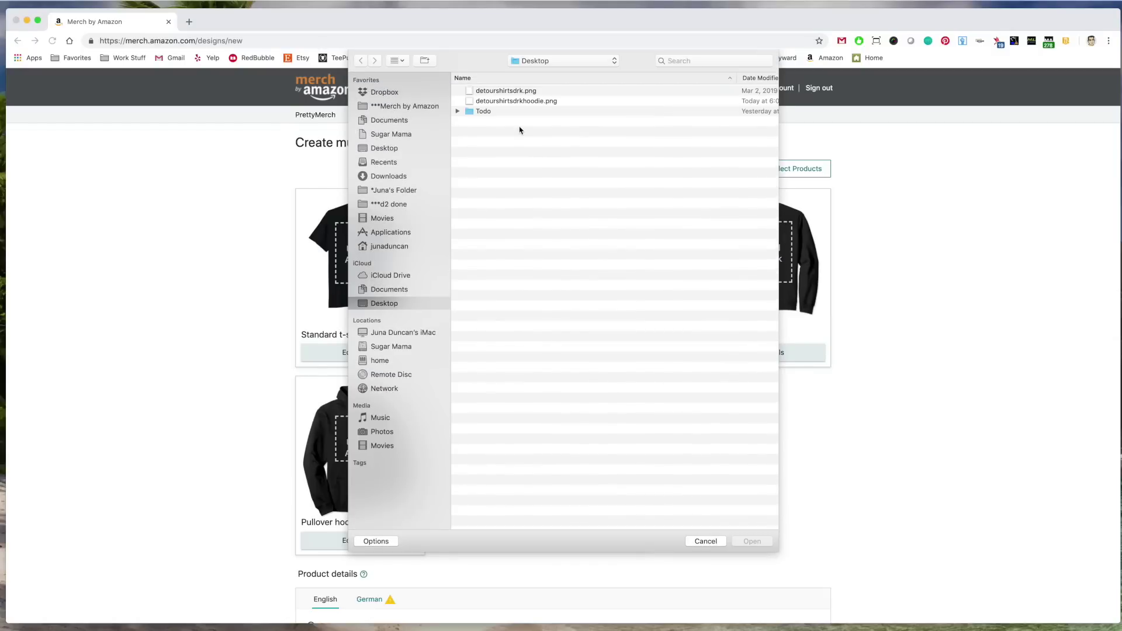
click(529, 94)
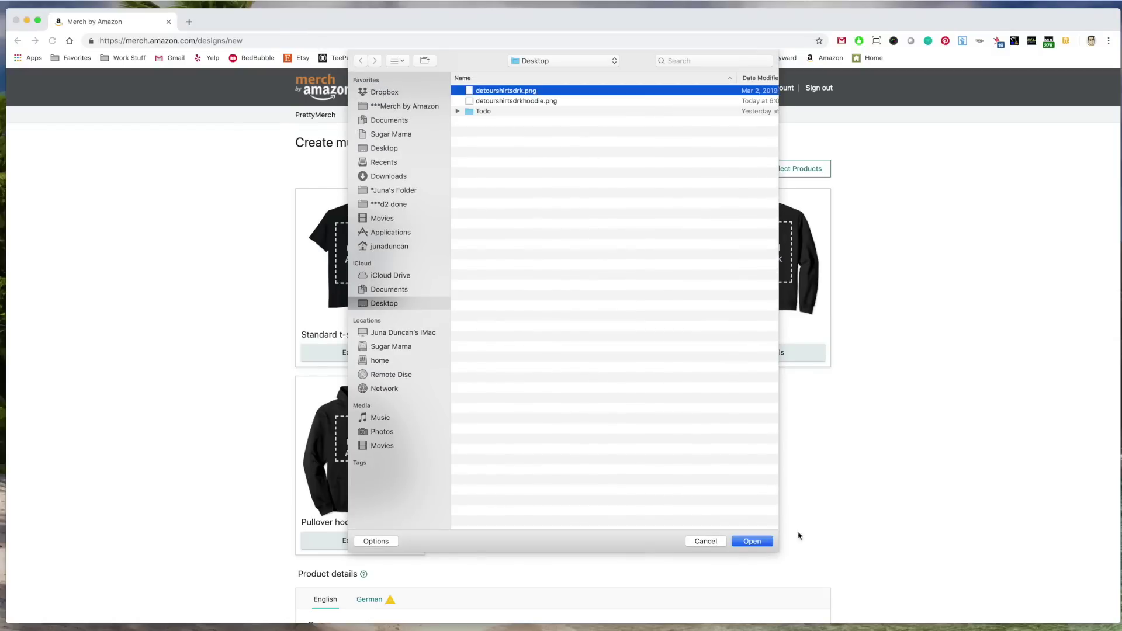
click(751, 542)
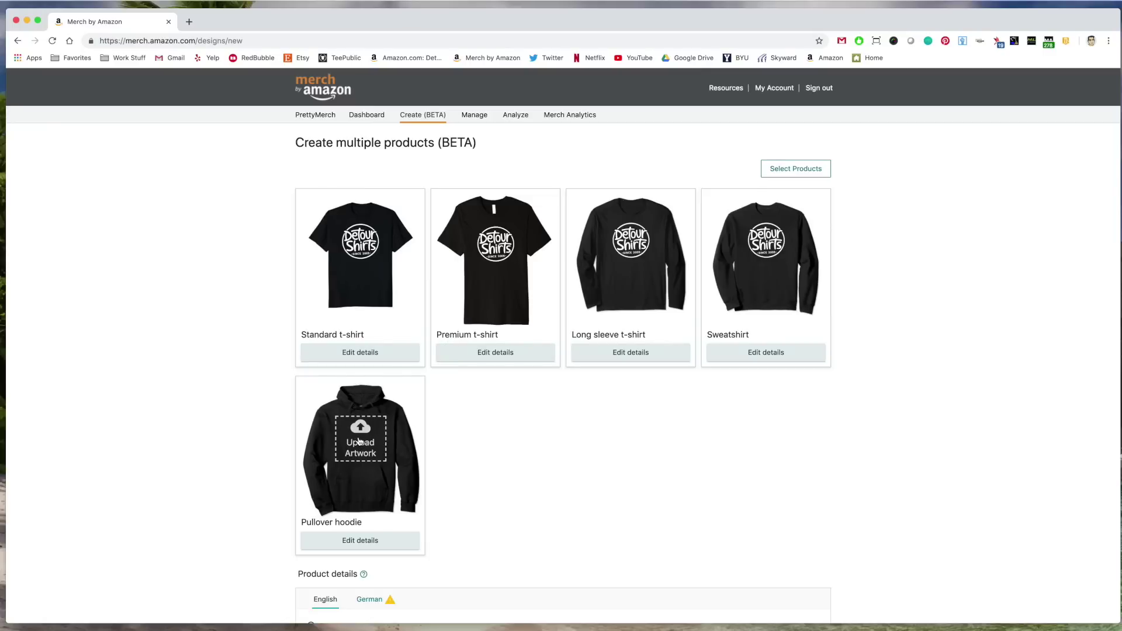
Step: Upload detourshirtsdrkhoodie.png for the pullover hoodie and review all five mockups
click(360, 442)
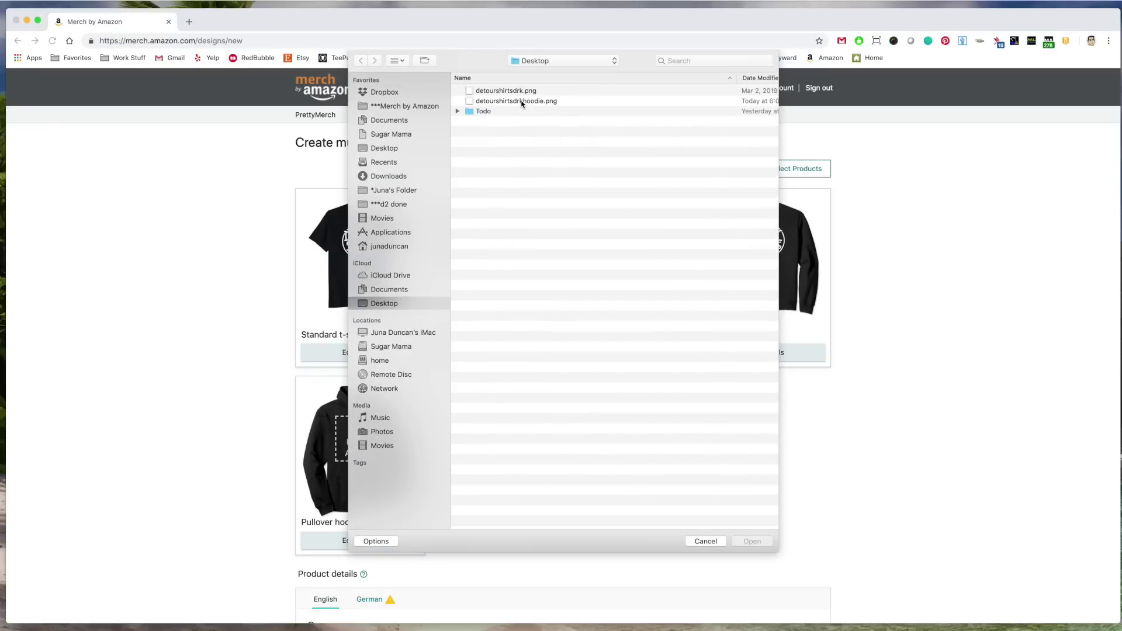
click(522, 102)
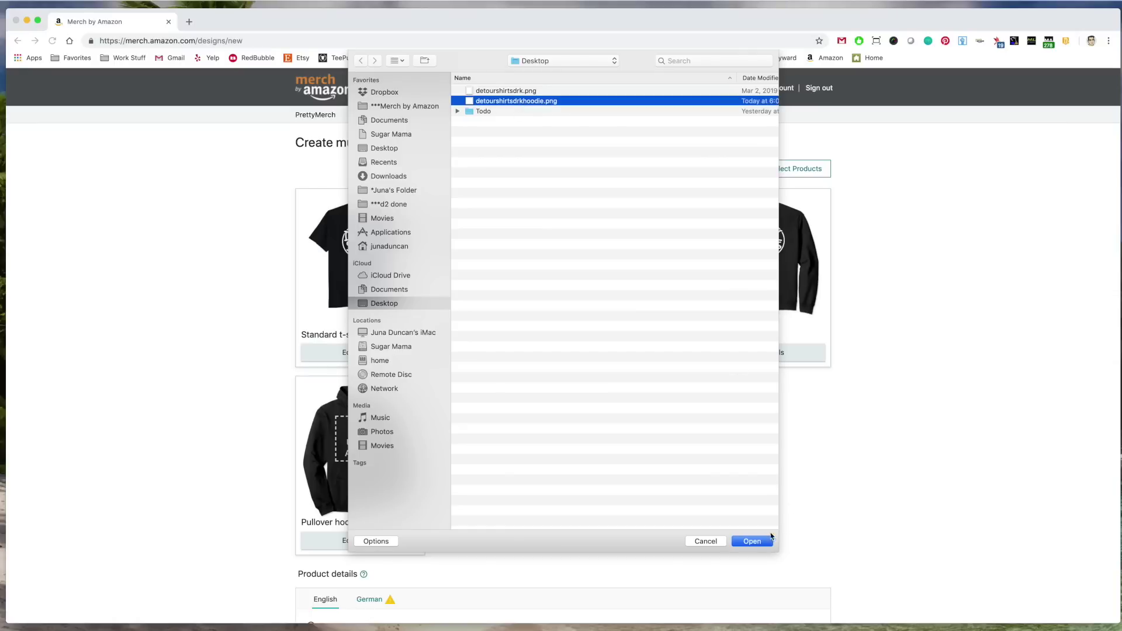
click(754, 541)
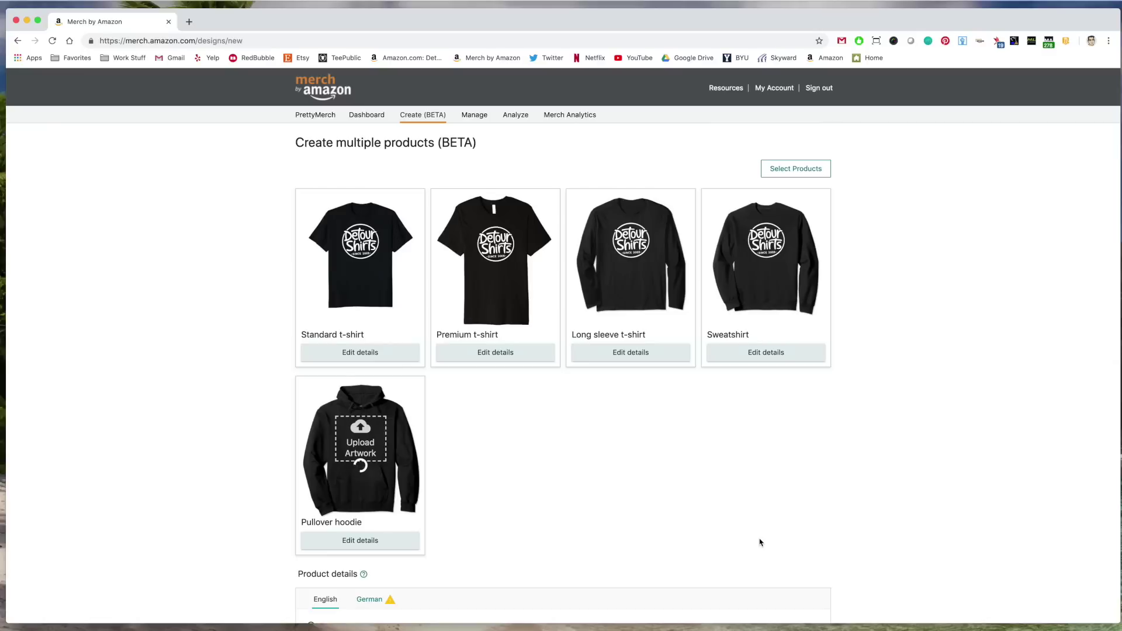
scroll(536, 403, down, 1)
scroll(536, 403, down, 2)
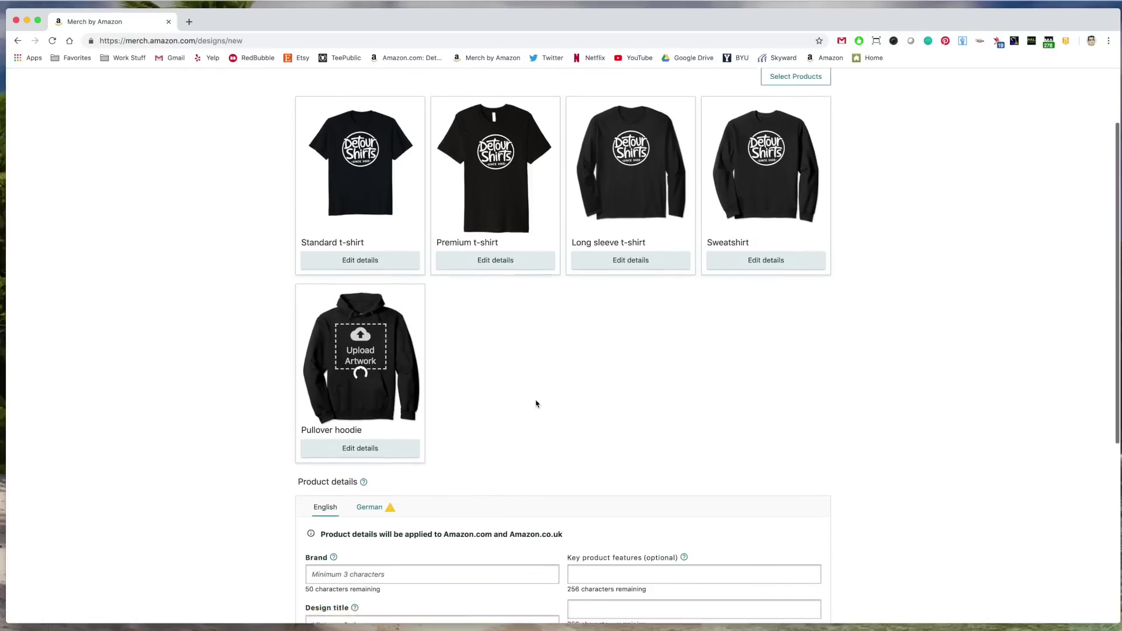
scroll(536, 404, down, 2)
scroll(536, 404, down, 3)
scroll(536, 403, down, 1)
scroll(536, 402, down, 1)
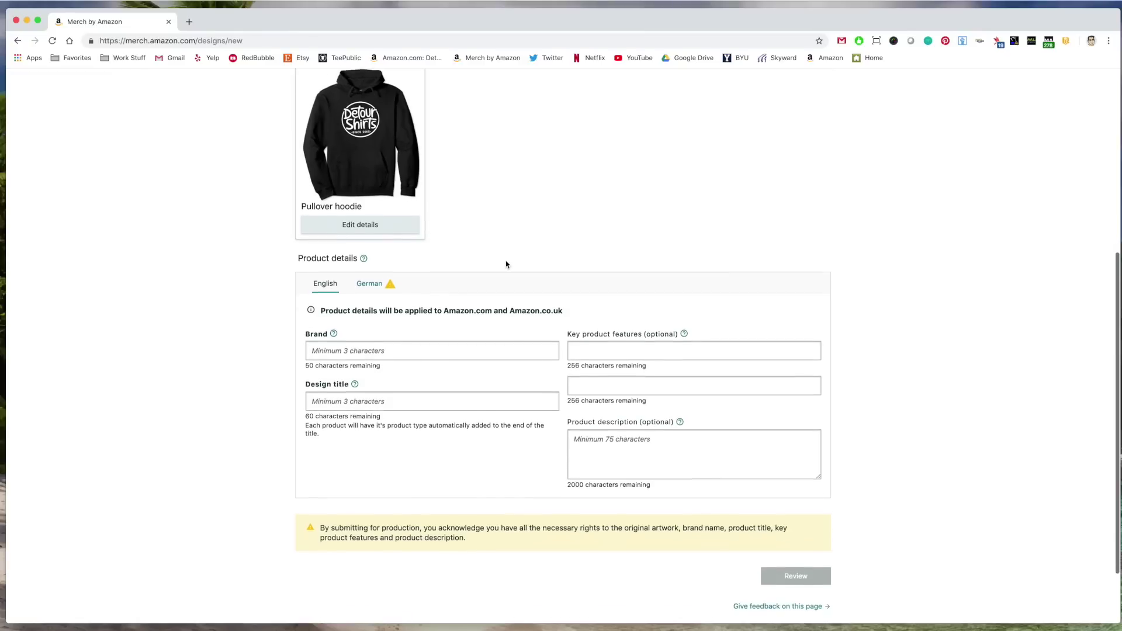
scroll(506, 264, up, 1)
scroll(507, 264, up, 2)
scroll(506, 264, up, 1)
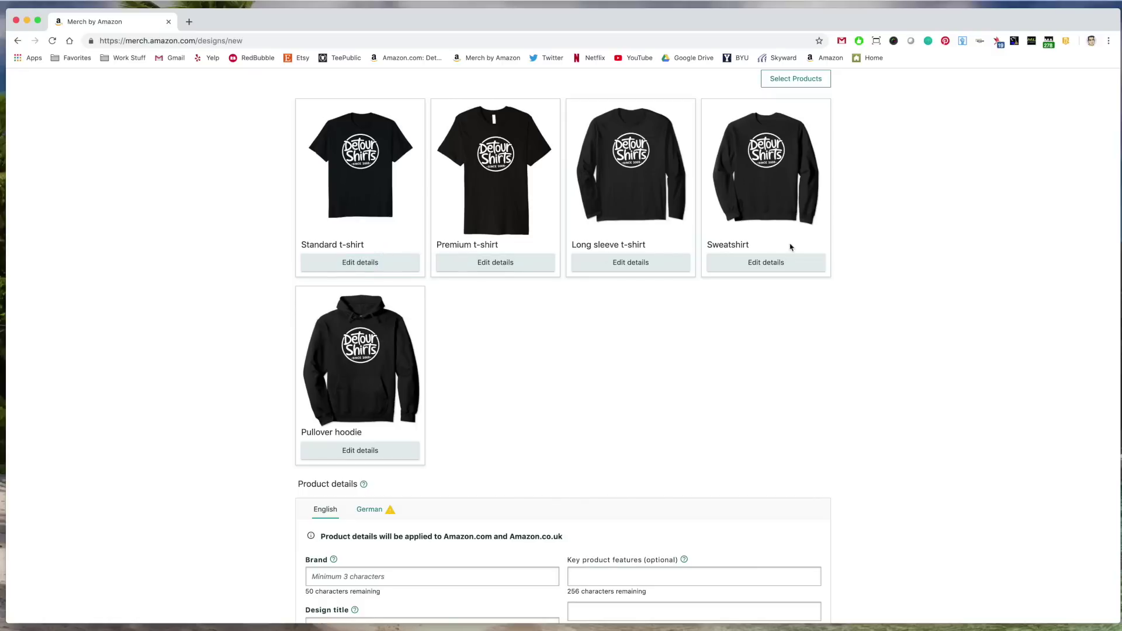
click(374, 264)
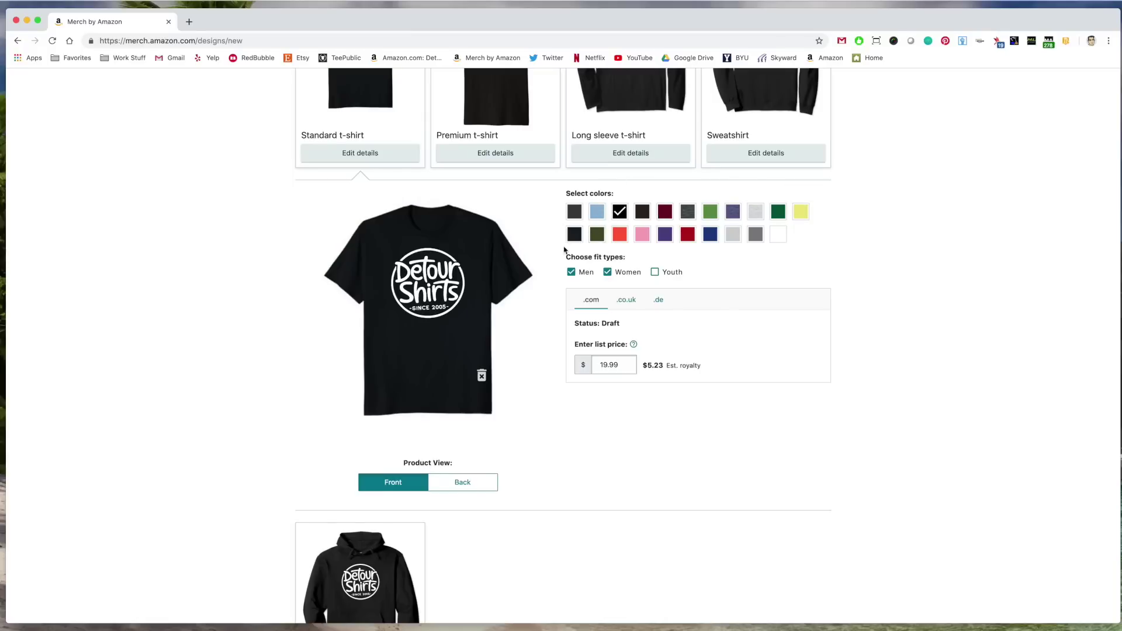
Step: Give the Standard t-shirt the Youth fit, Royal and Red colours, and a 13.99 list price
click(654, 272)
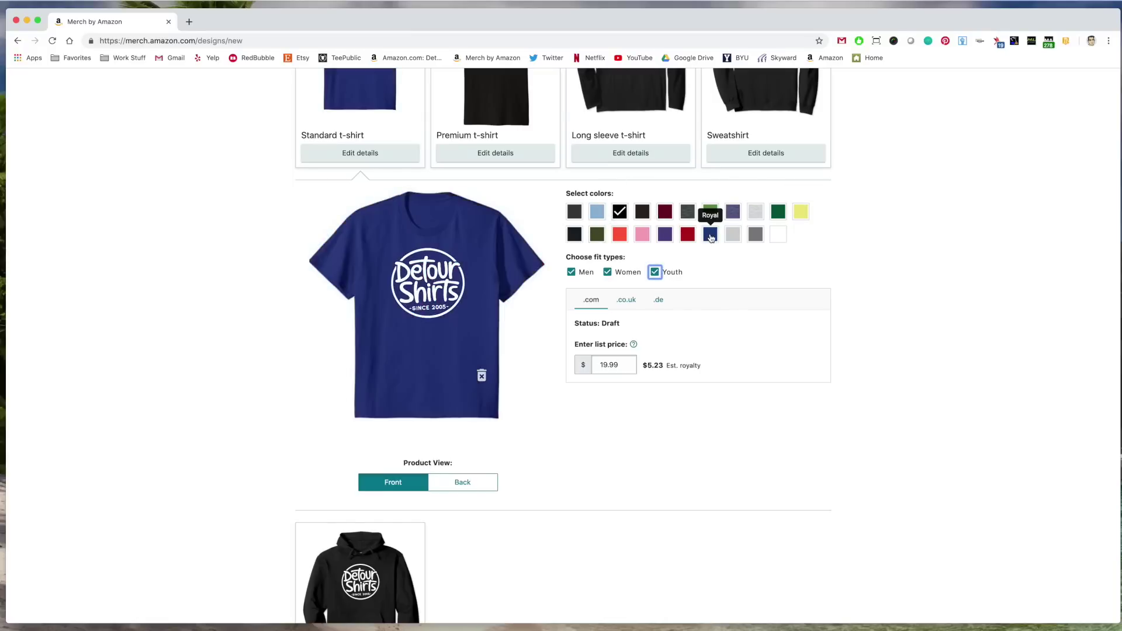
click(710, 236)
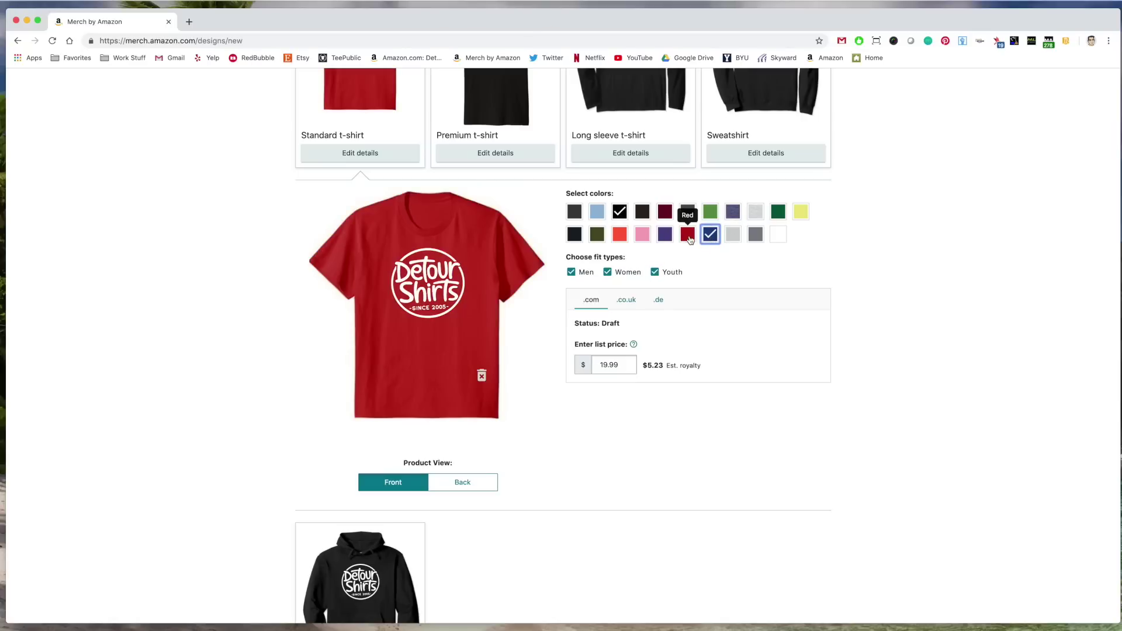
click(689, 237)
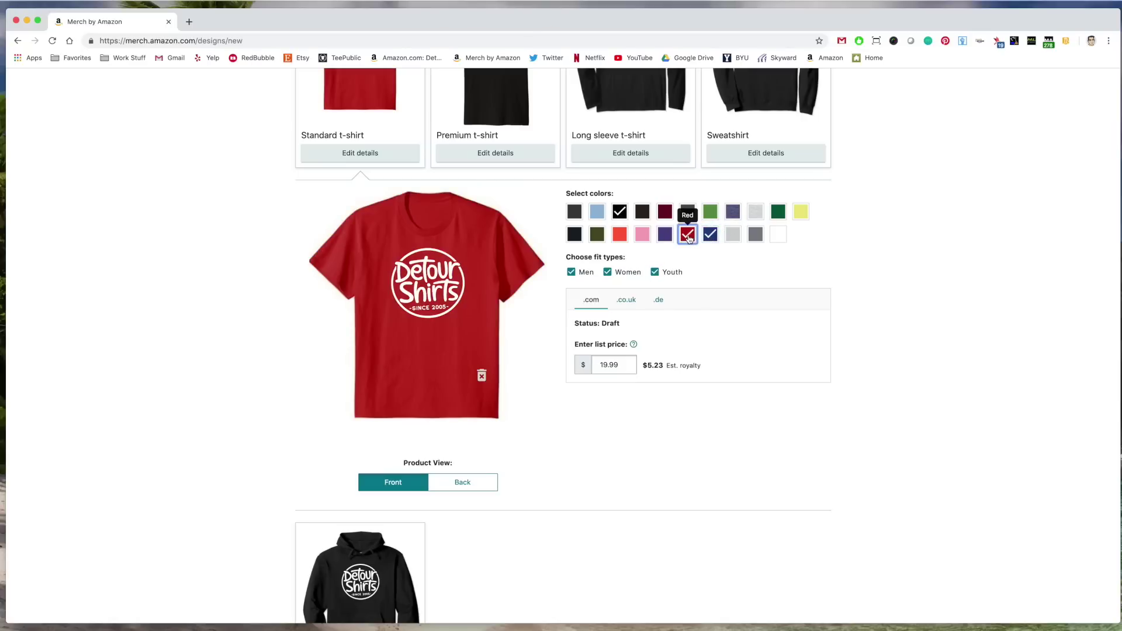
click(609, 365)
key(Home)
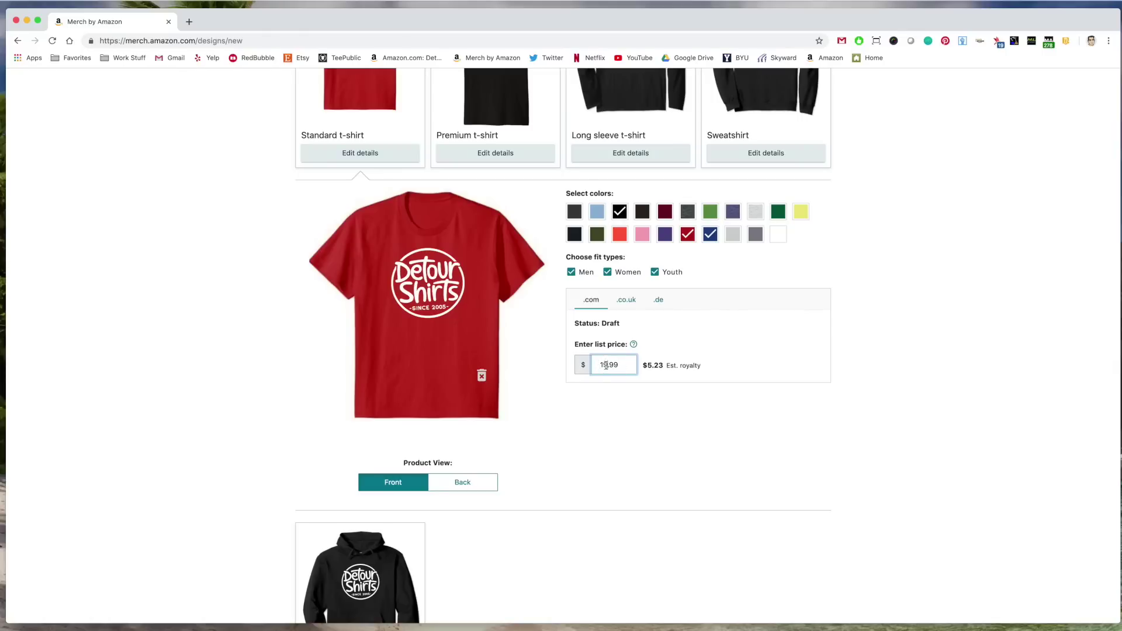
key(Delete)
Step: Add the Youth fit plus Purple and Asphalt colours to the Premium t-shirt
click(494, 155)
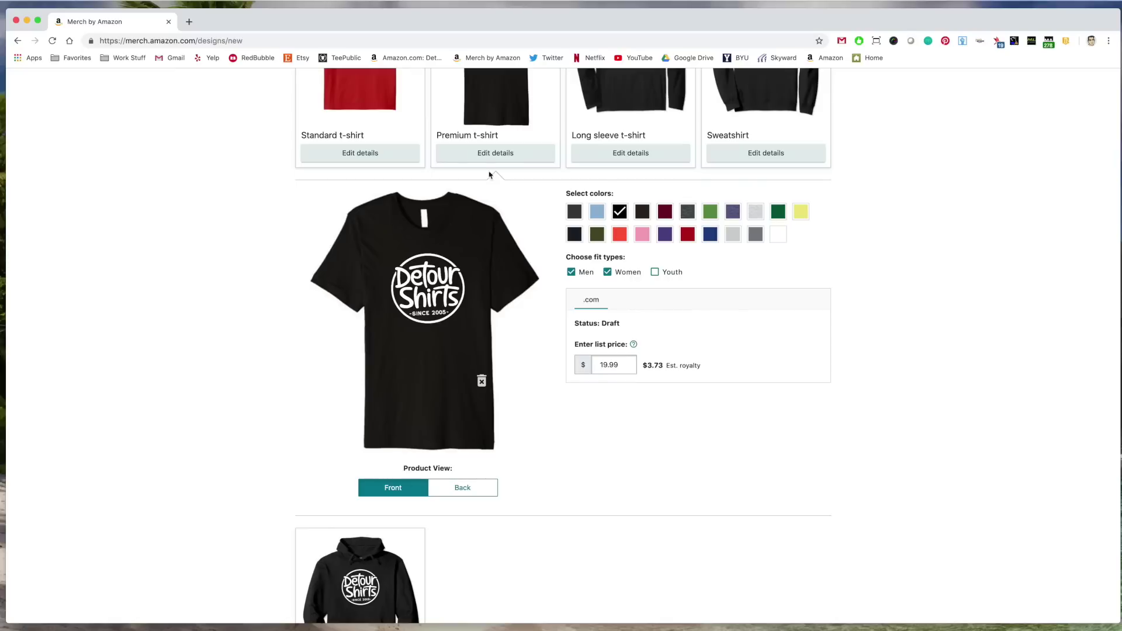
click(654, 272)
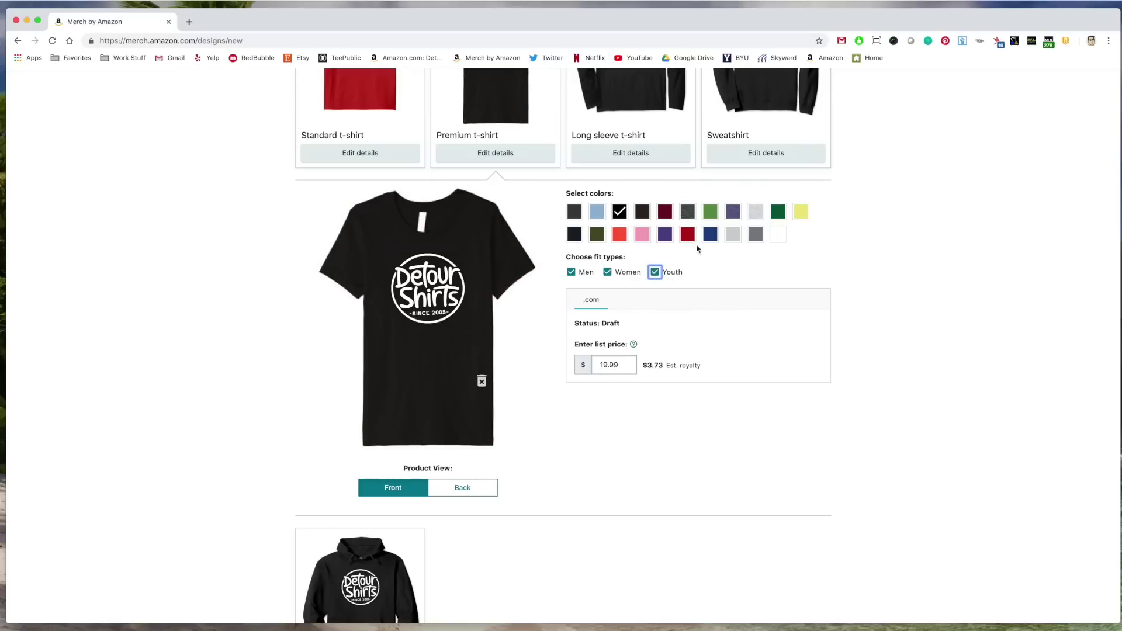
click(665, 235)
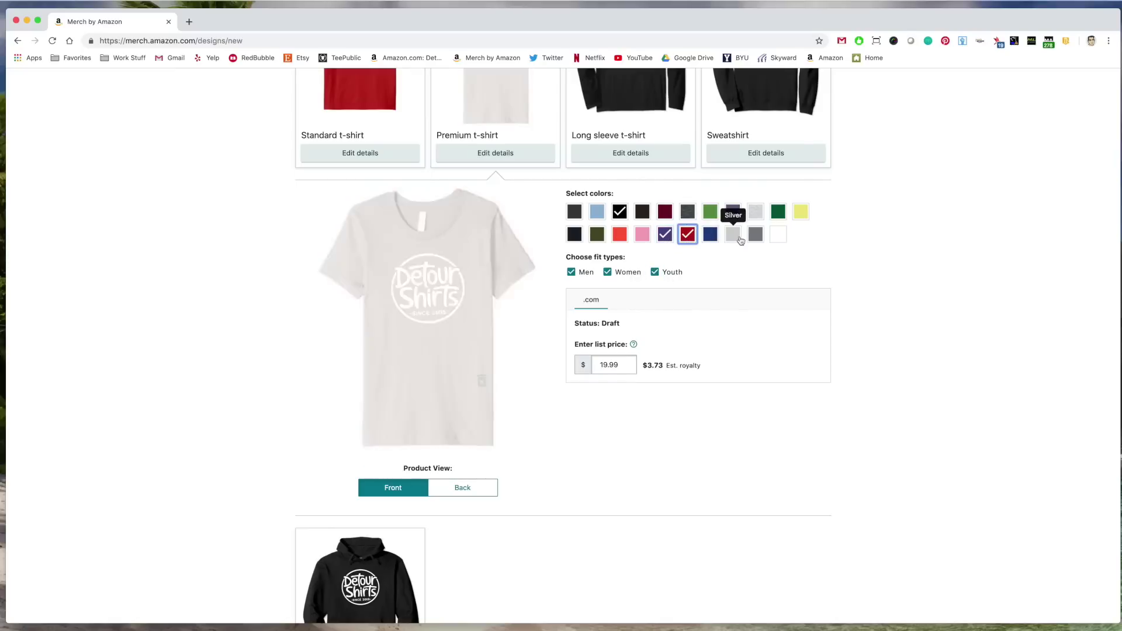
click(574, 212)
click(605, 366)
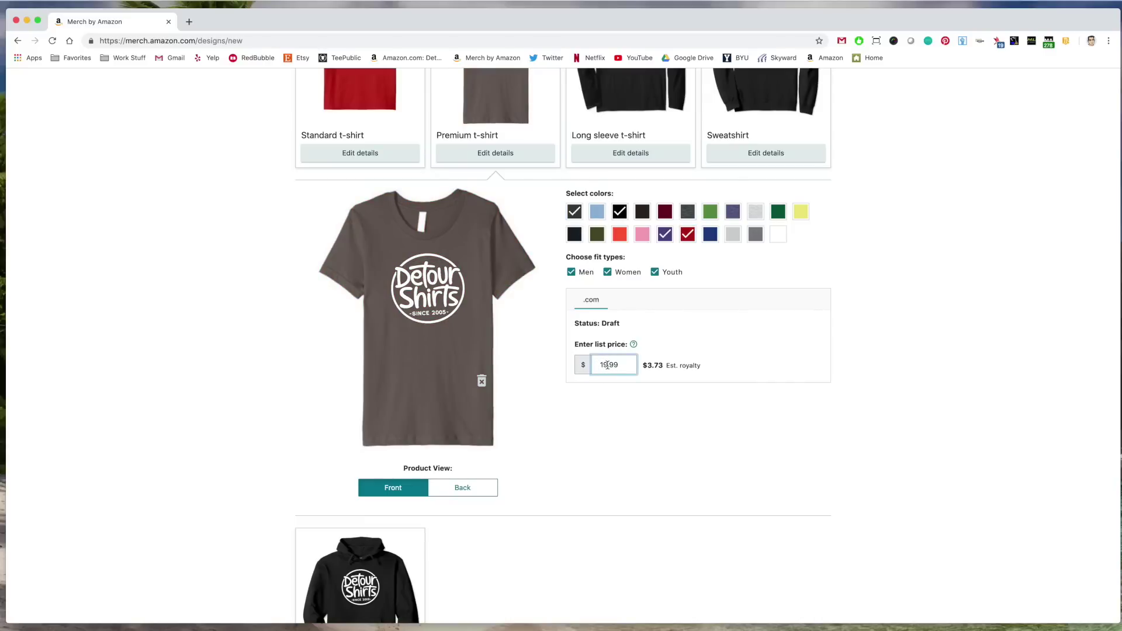
Step: Add Dark Heather, Navy and Royal colours to the long sleeve t-shirt and sweatshirt
click(632, 154)
click(597, 212)
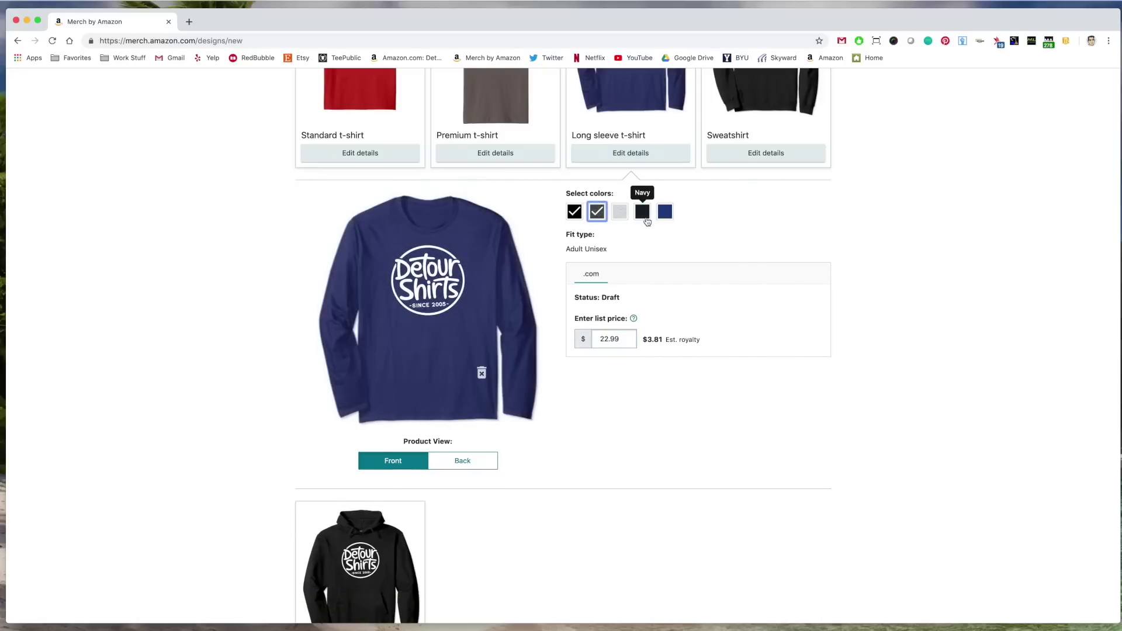
click(642, 212)
click(746, 154)
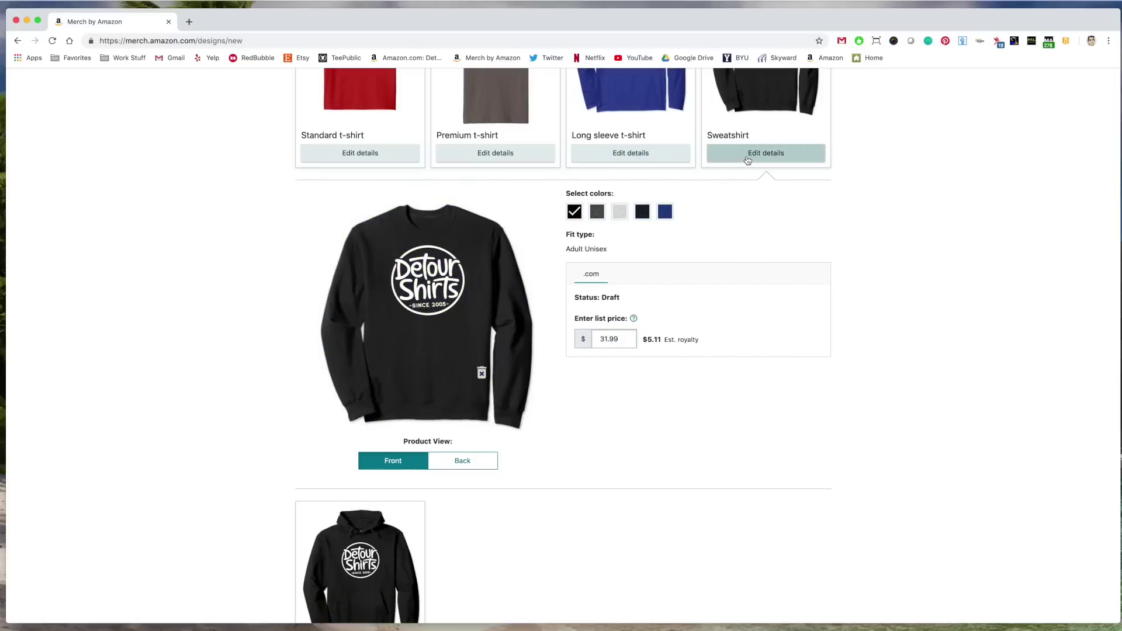
click(597, 212)
click(643, 211)
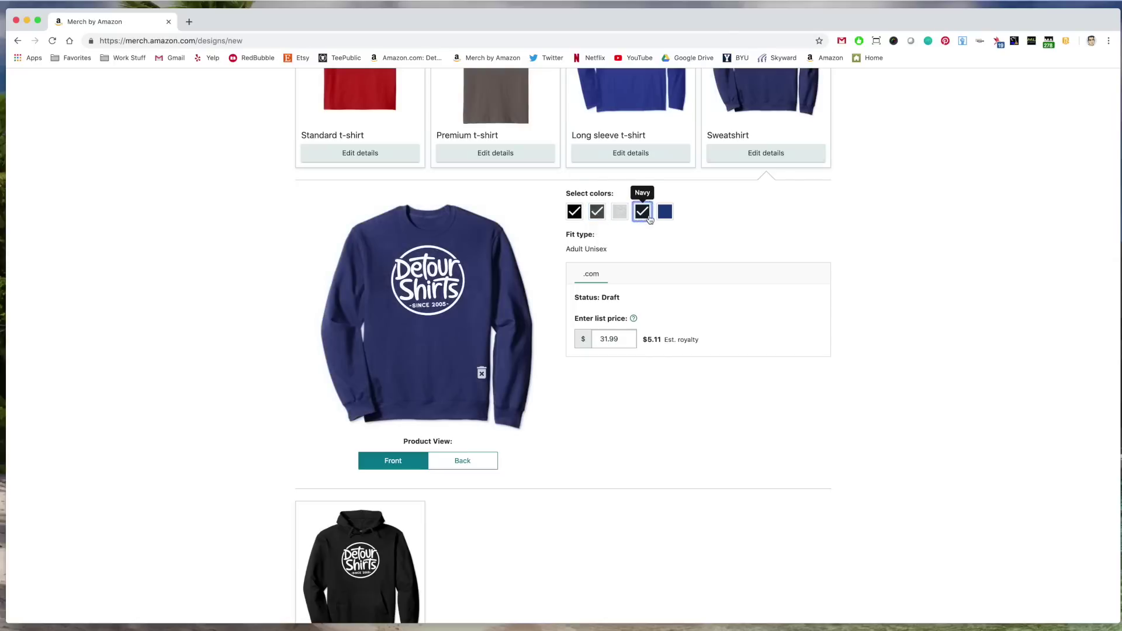
click(665, 211)
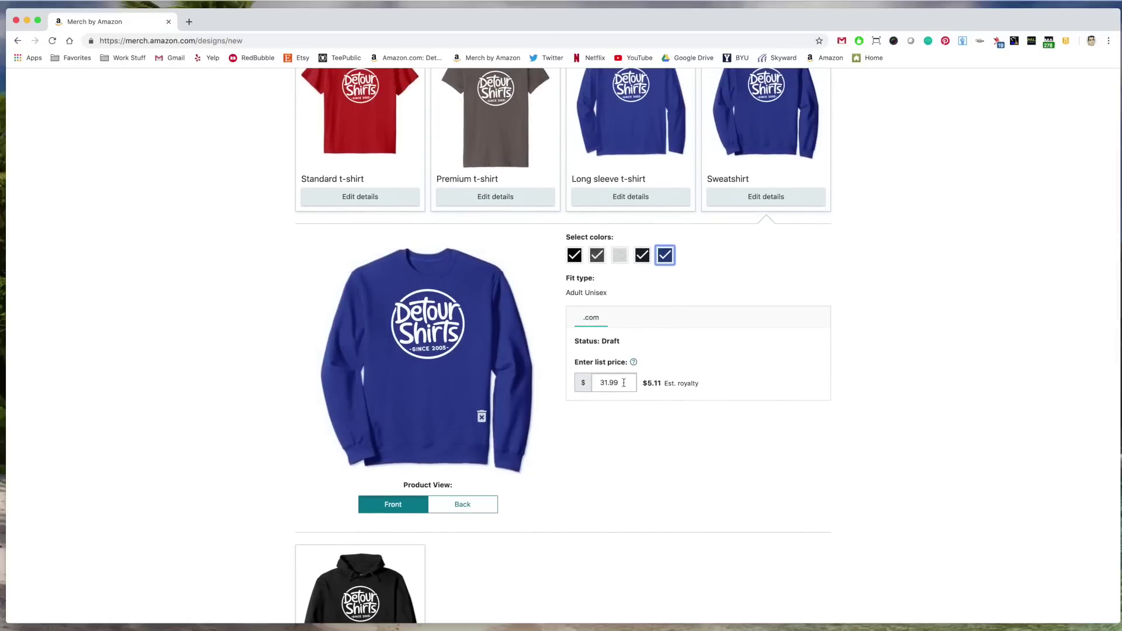
scroll(525, 416, down, 6)
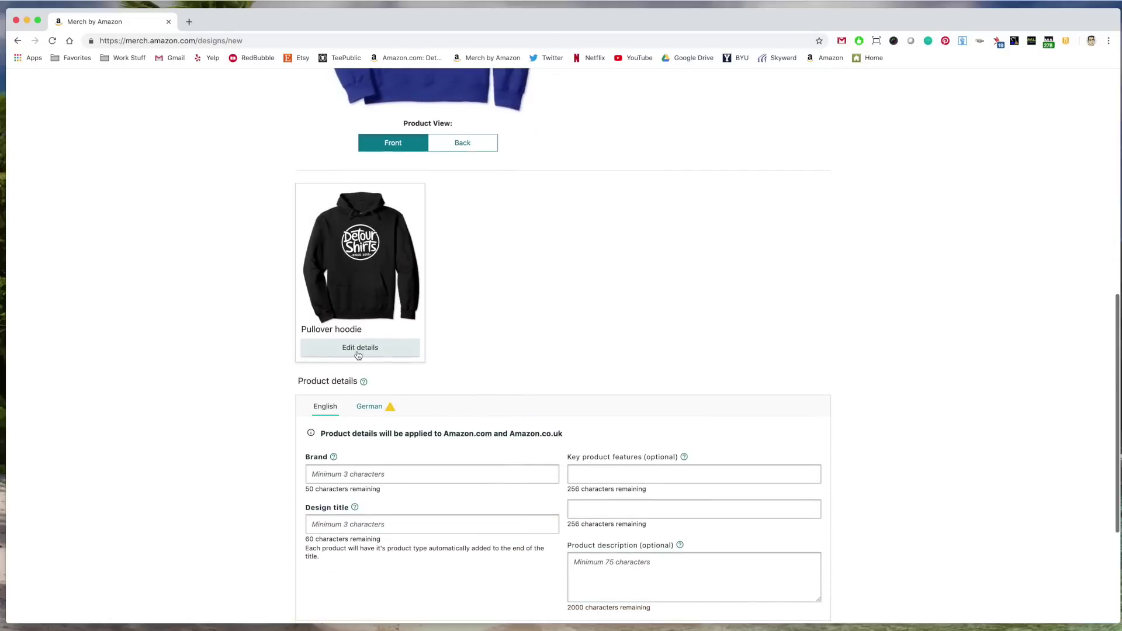
Step: Add grey heather, navy and royal colours to the pullover hoodie
click(359, 349)
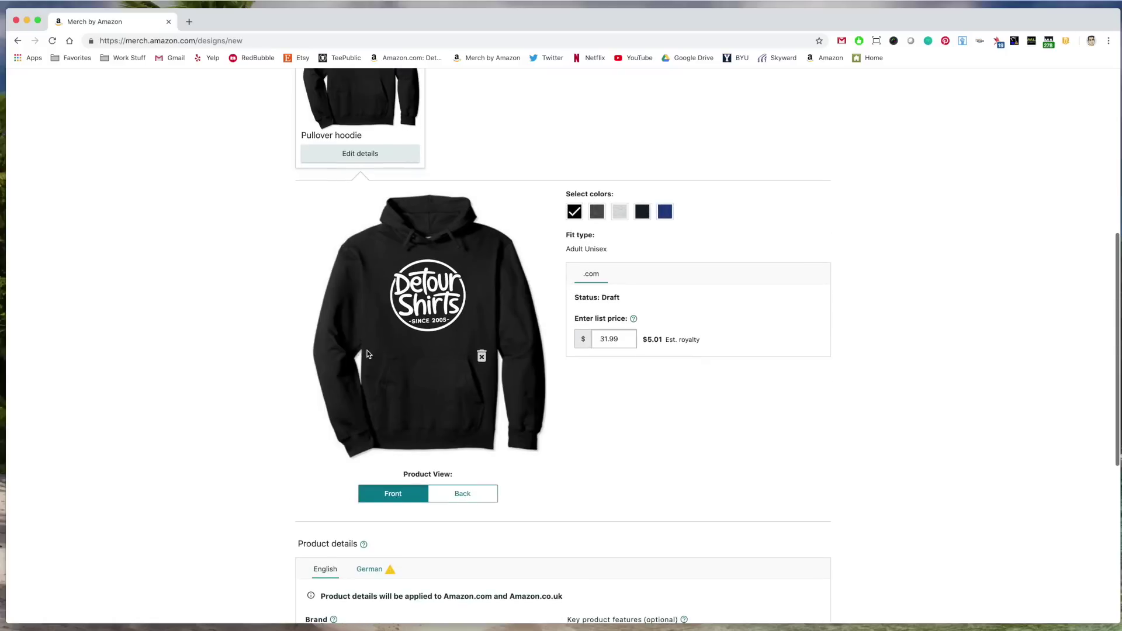
click(595, 214)
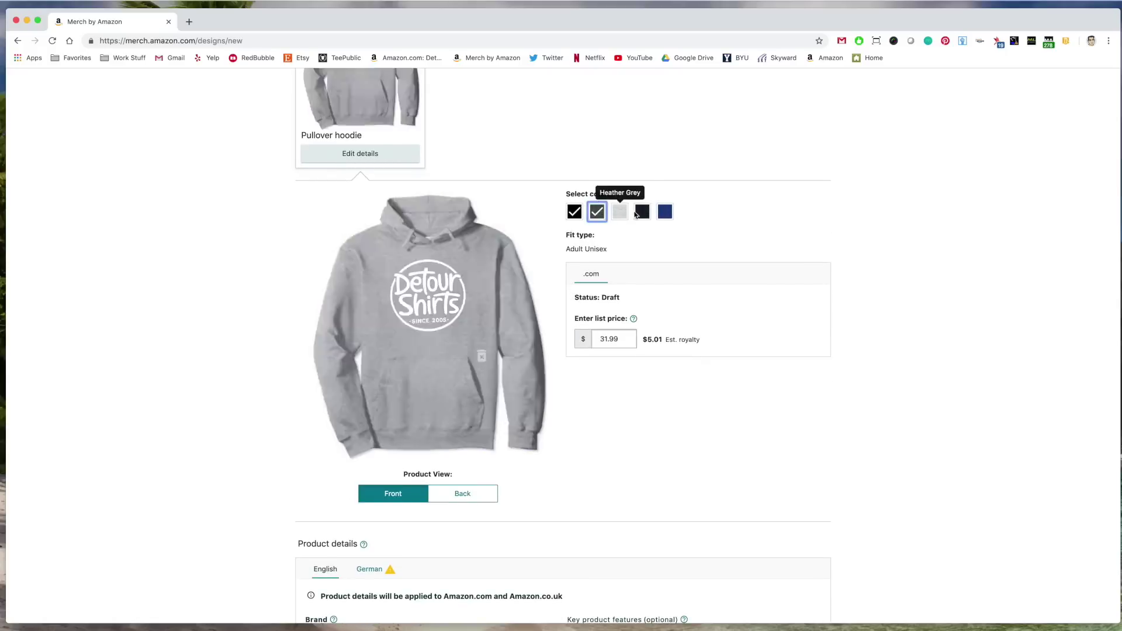
click(641, 212)
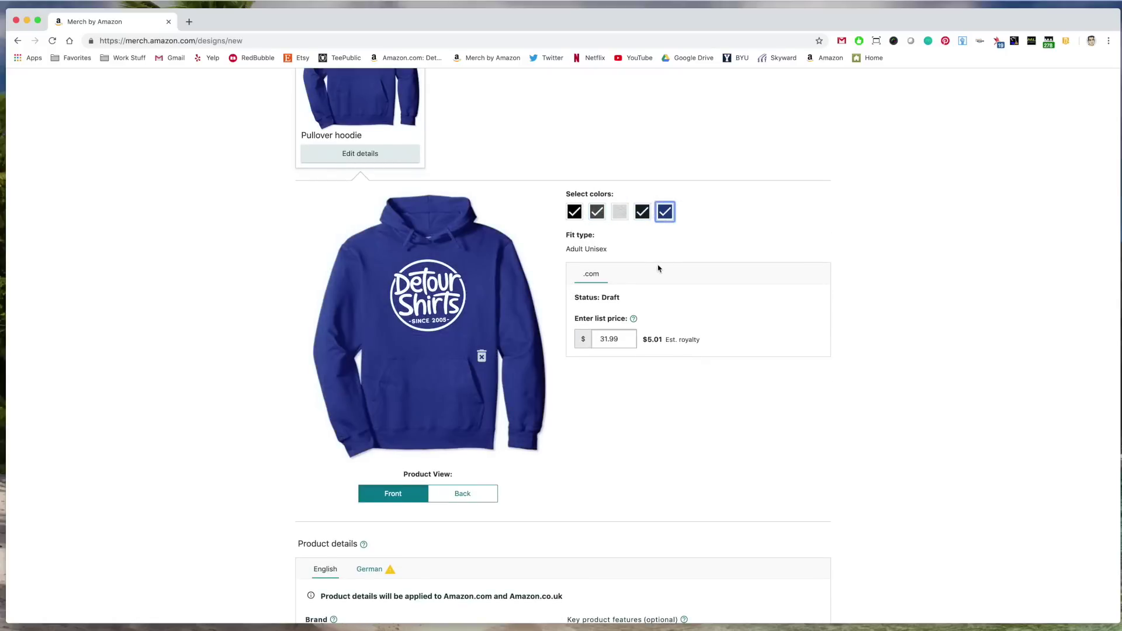
Step: Change the hoodie's list price to 25.99 and collapse its colour and price editor
click(603, 337)
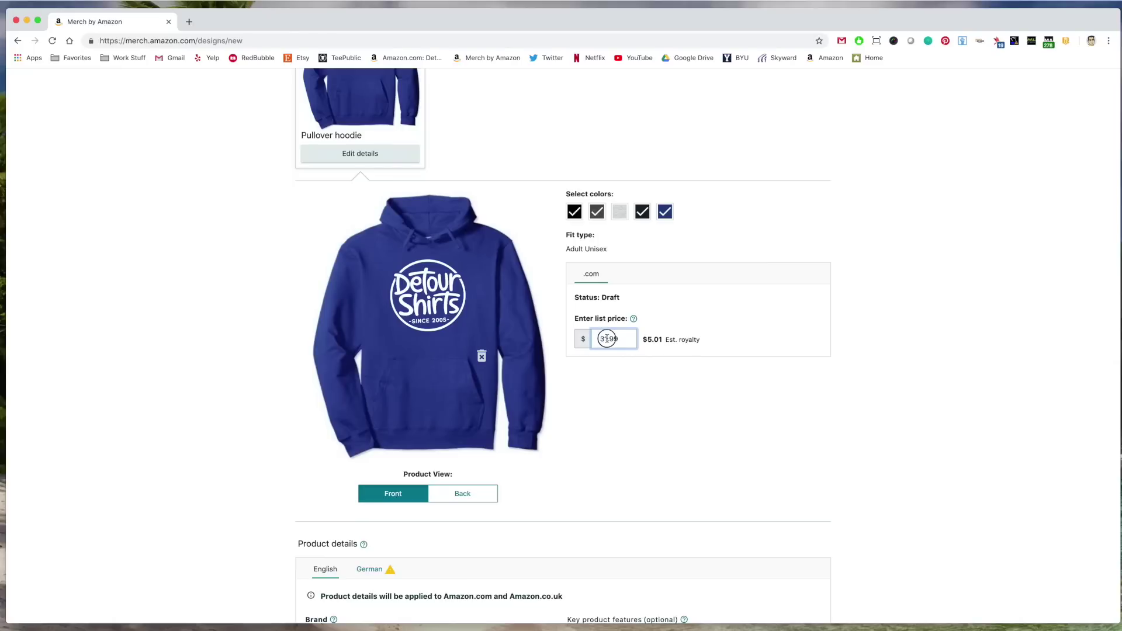
drag(608, 339, 593, 338)
text(25)
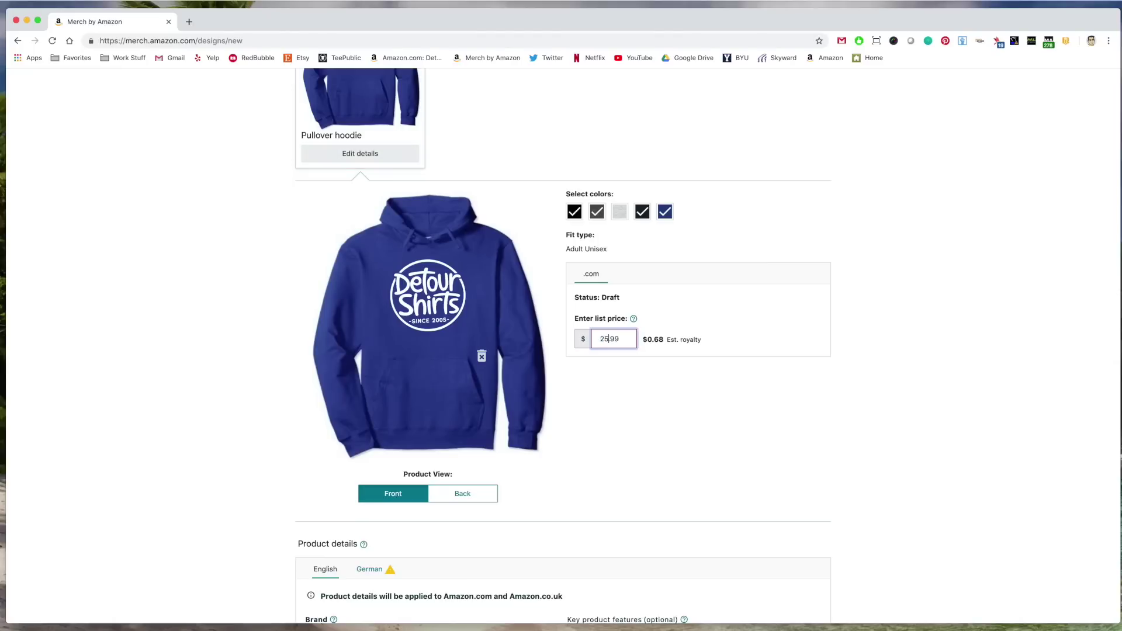
click(621, 338)
scroll(677, 325, up, 4)
scroll(675, 324, down, 4)
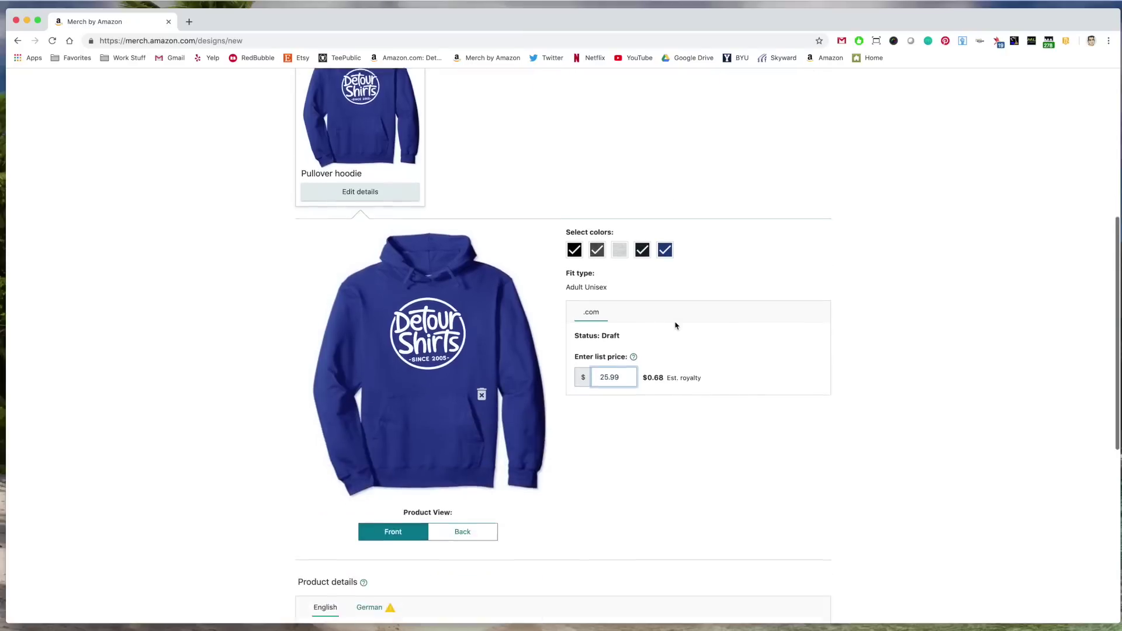
click(403, 117)
scroll(403, 116, up, 5)
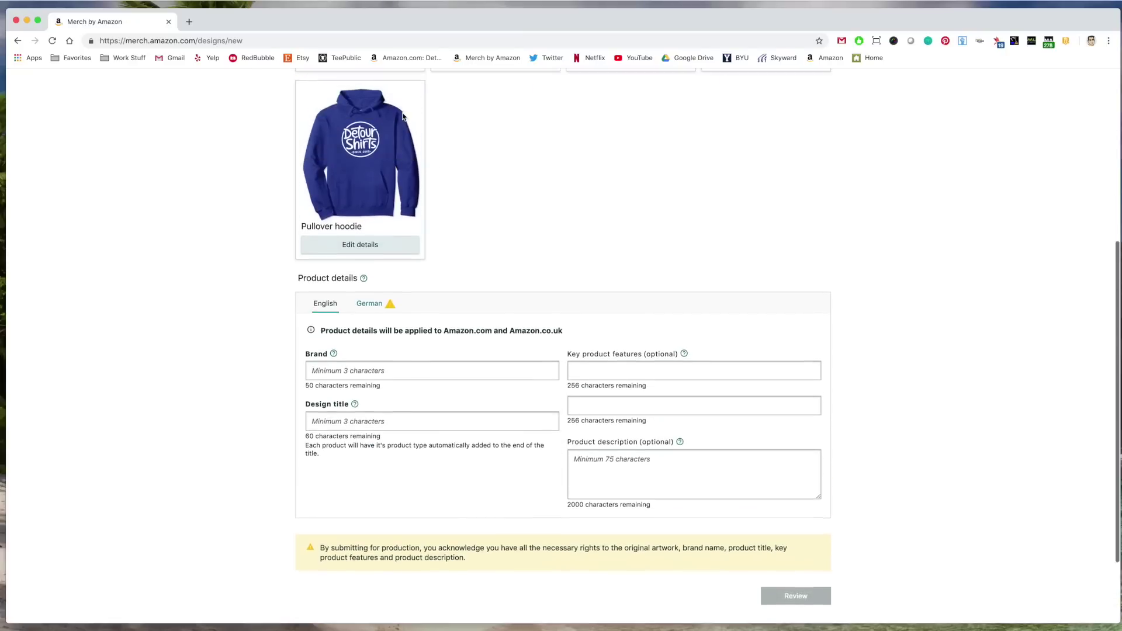
scroll(403, 116, down, 3)
Step: Enter brand 'Detour Shirts' and design title 'Detour Shirts Logo White Circle'
scroll(403, 116, down, 2)
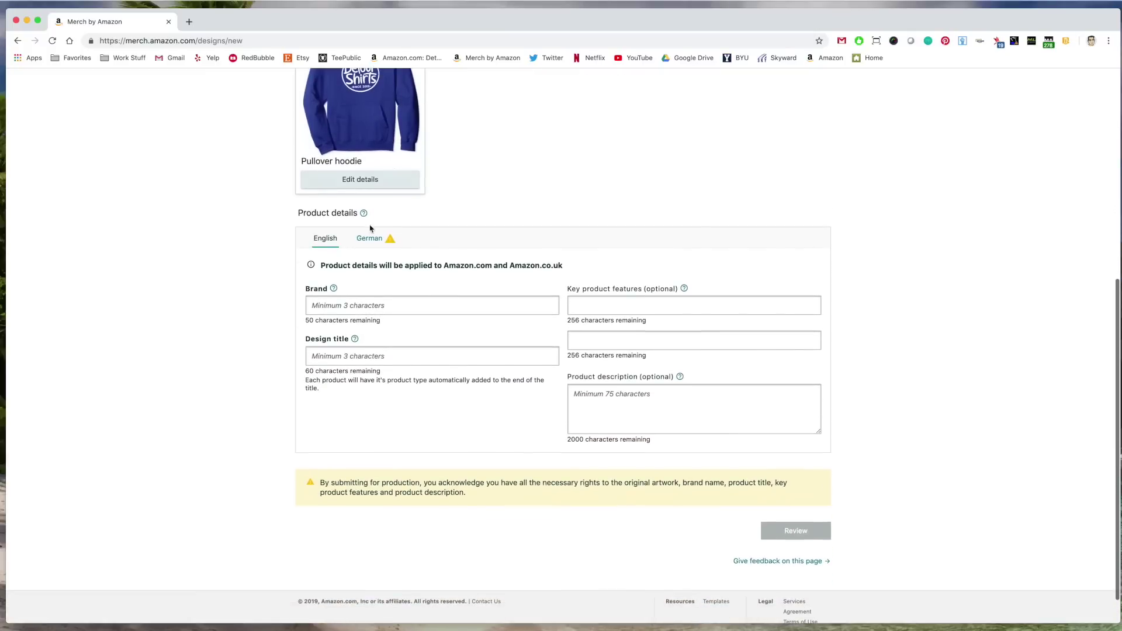
click(336, 306)
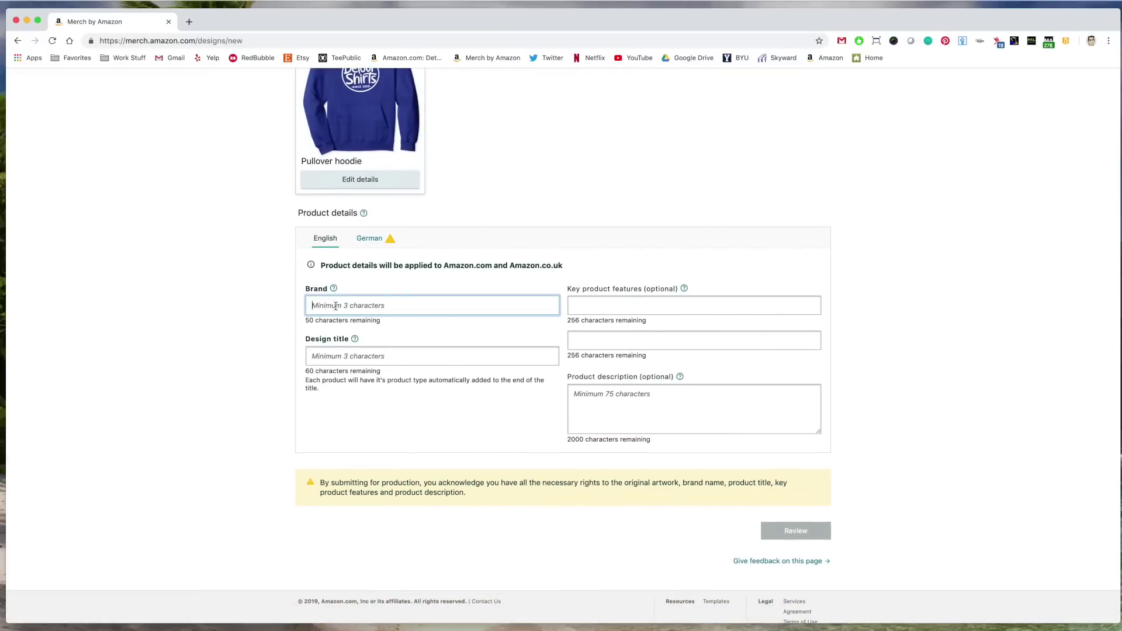
text(Detour Shirt)
text(s)
click(334, 353)
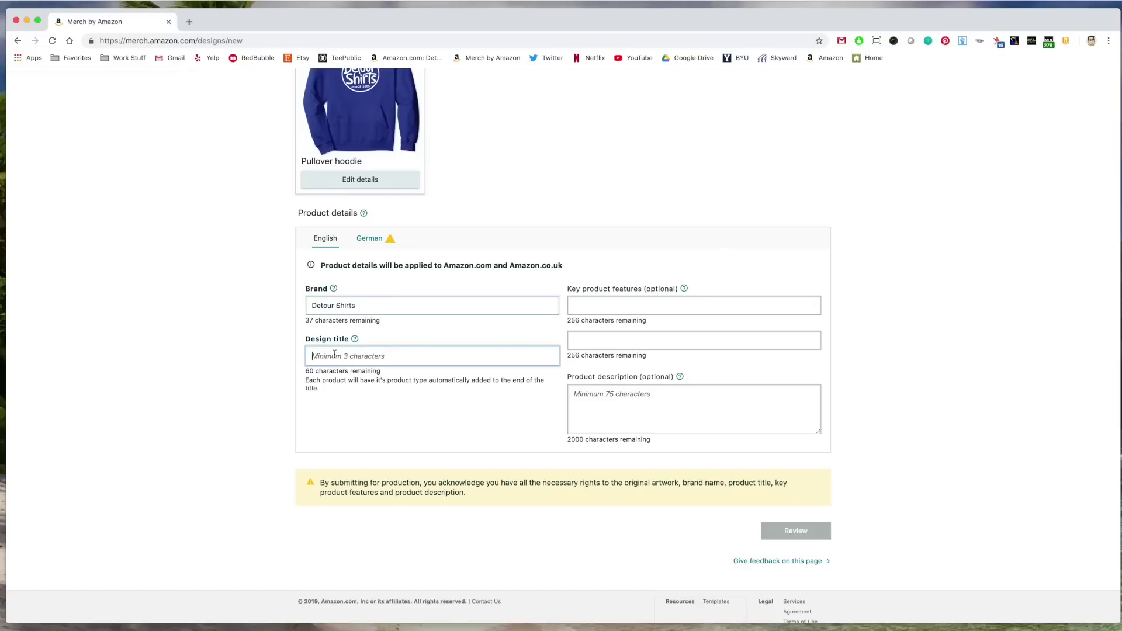
text(Detour )
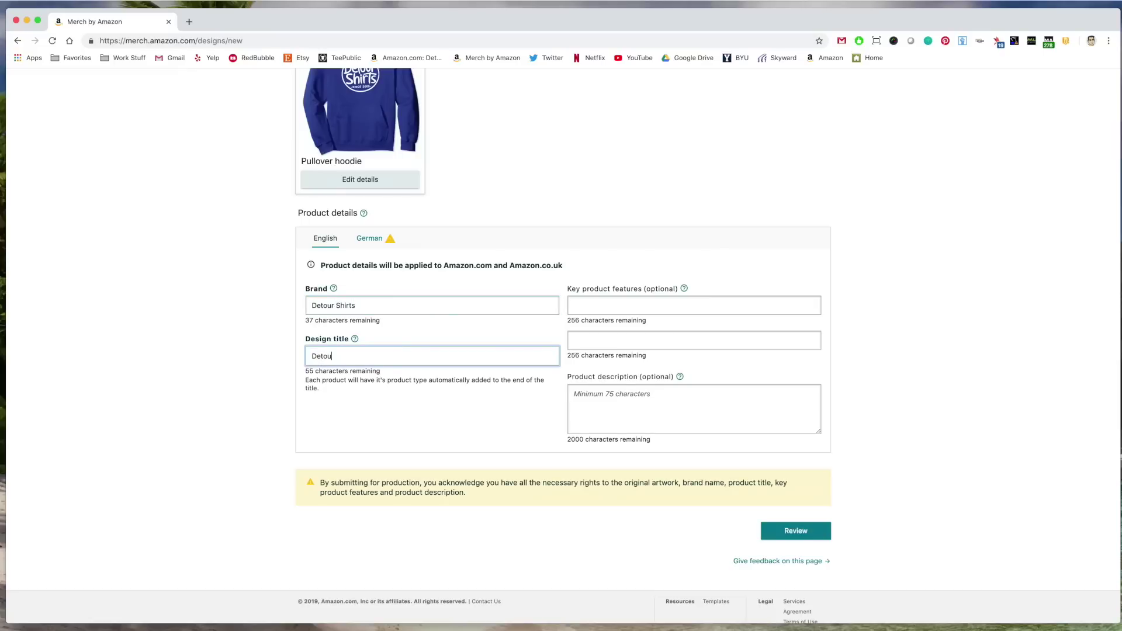
text(Shirts)
text( Logo)
text( Whit)
text(e Cir)
text(cle)
click(370, 239)
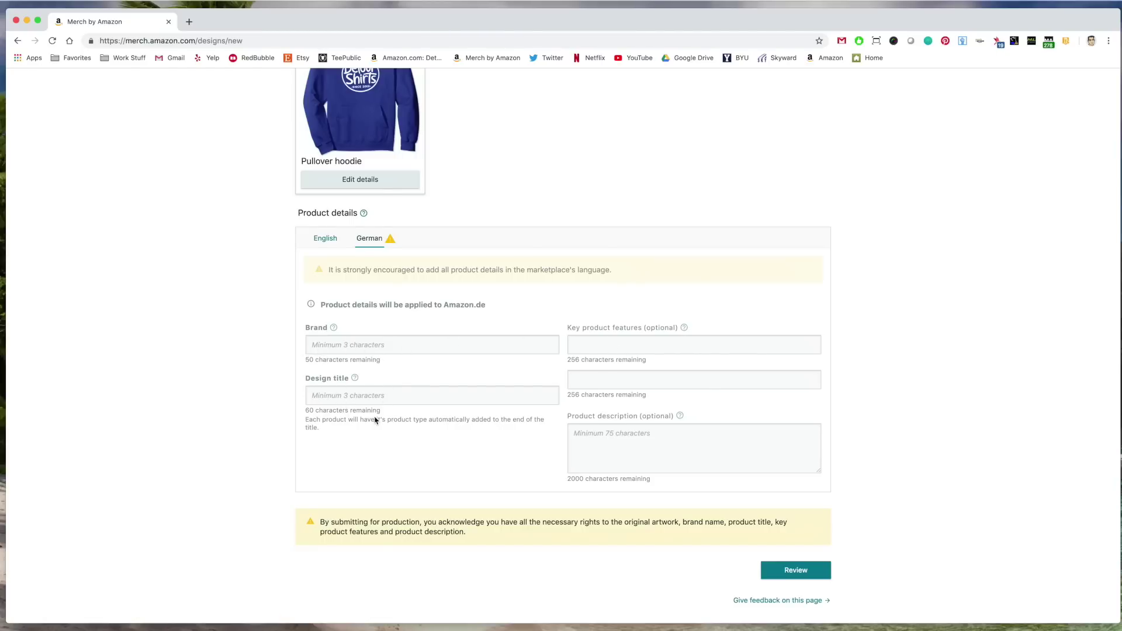
scroll(376, 419, down, 1)
scroll(376, 419, up, 2)
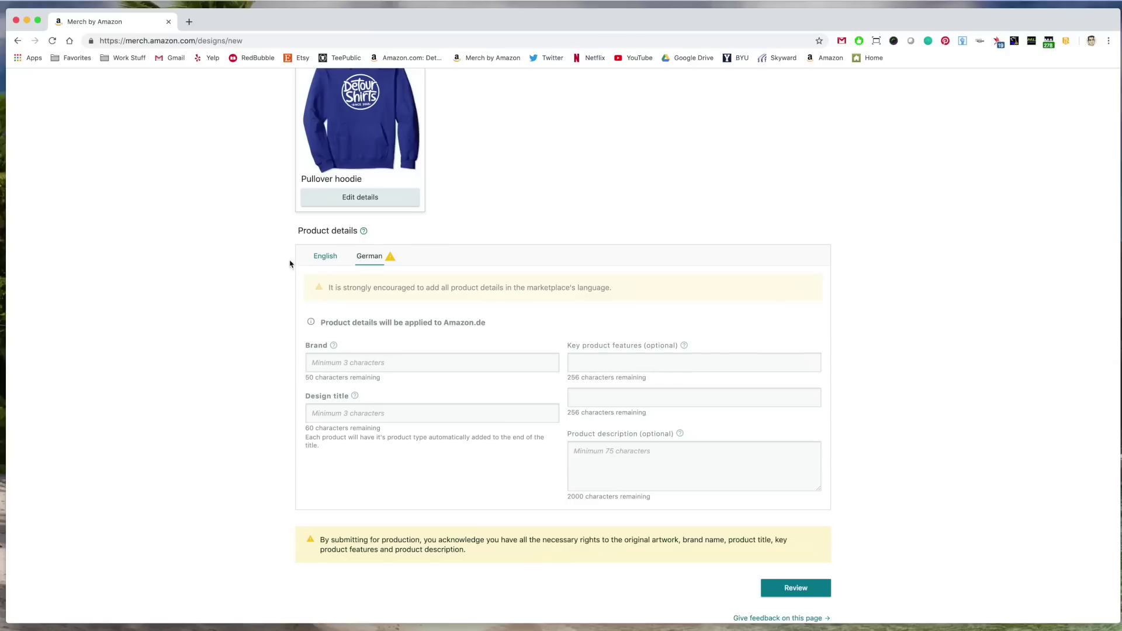
click(325, 256)
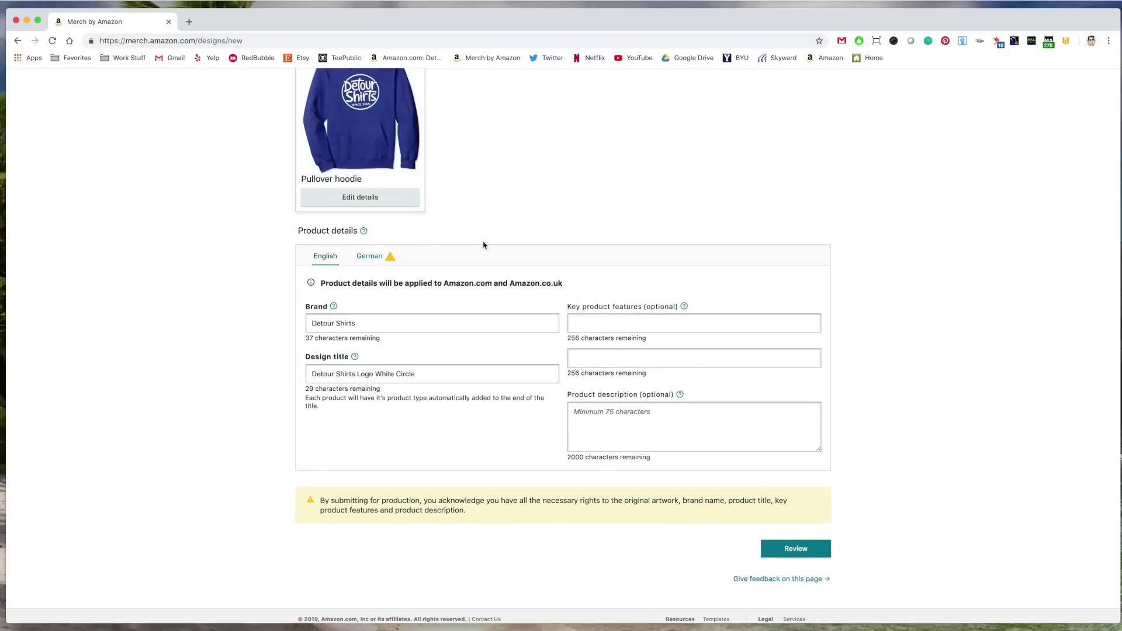
Step: Review the listing and publish Detour Shirts Logo White Circle to all five products
scroll(488, 243, up, 1)
scroll(491, 243, up, 2)
scroll(491, 243, down, 1)
scroll(491, 243, up, 1)
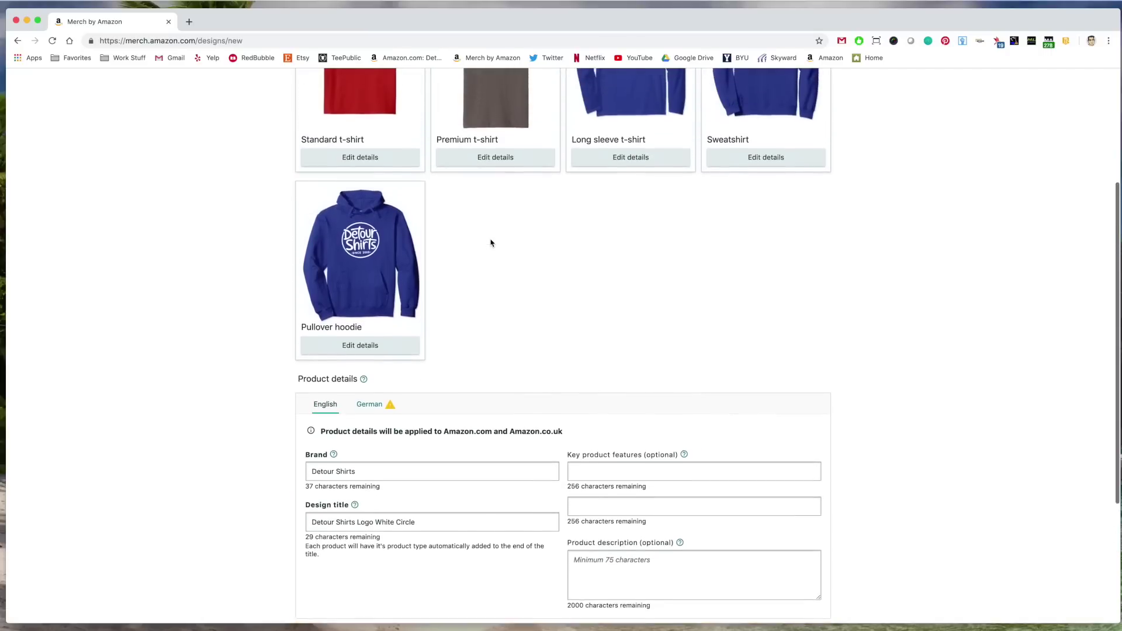
scroll(491, 243, down, 5)
scroll(491, 243, up, 5)
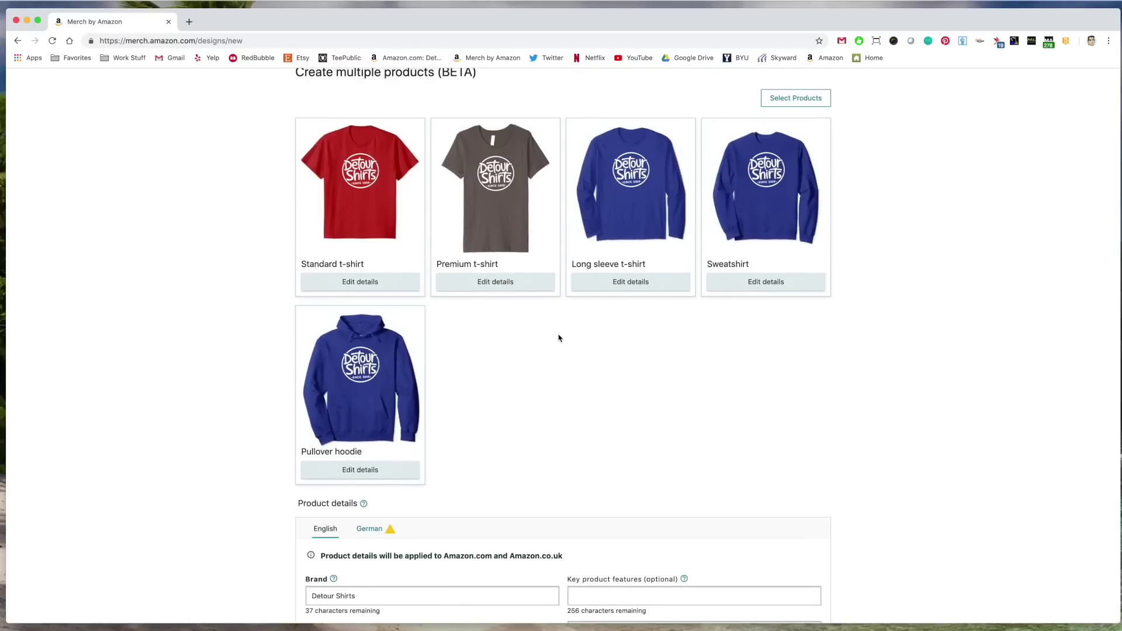
scroll(559, 338, down, 5)
scroll(560, 338, down, 1)
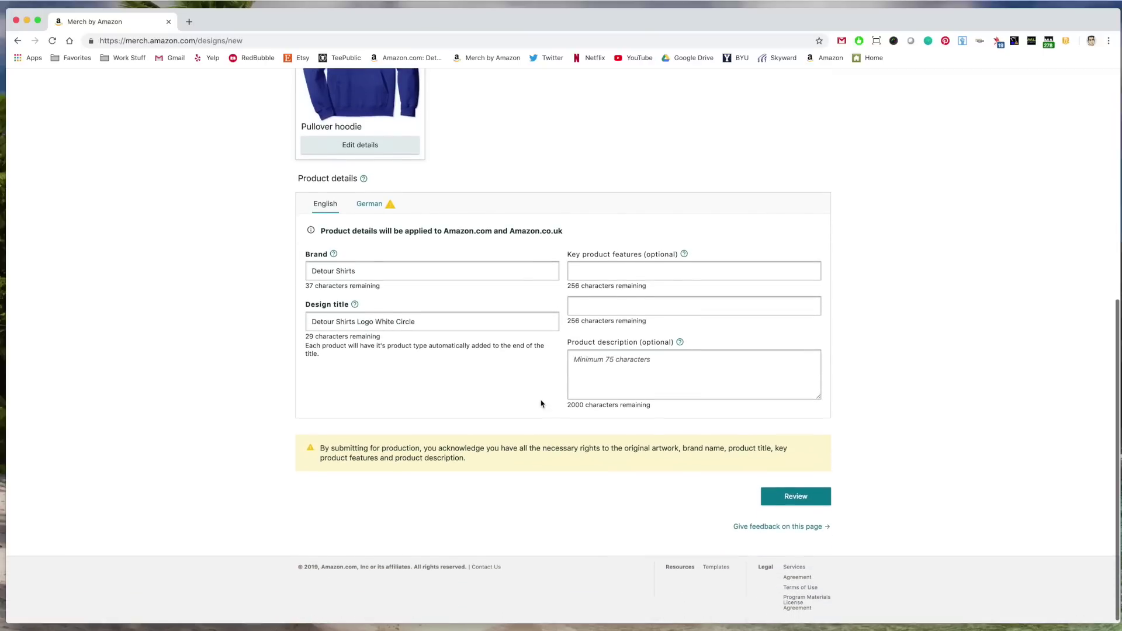
click(799, 497)
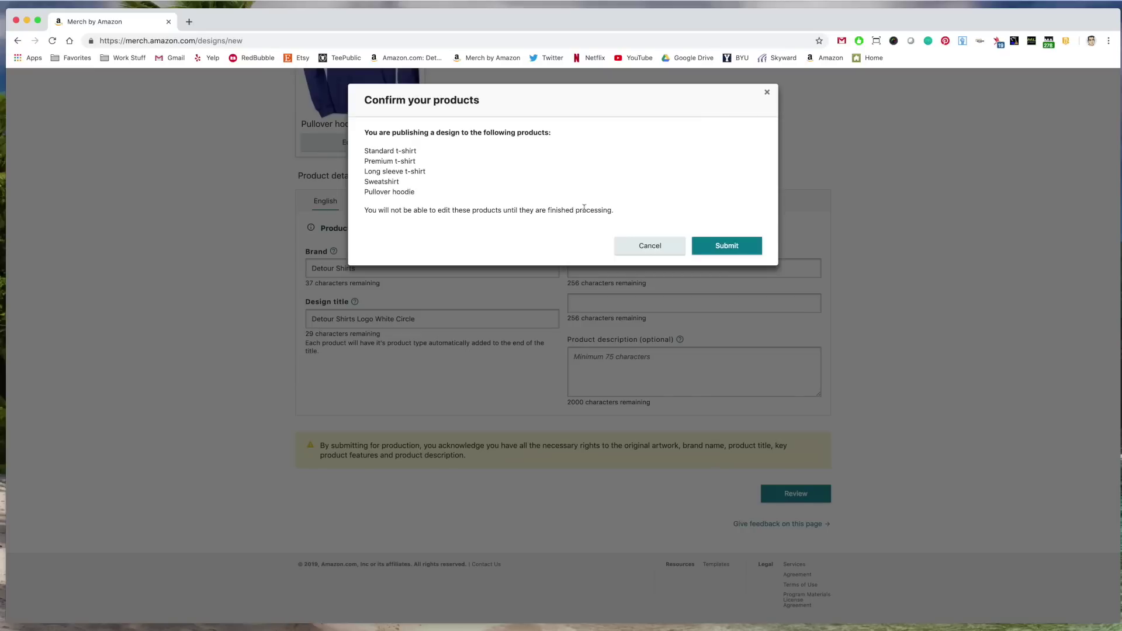
click(724, 245)
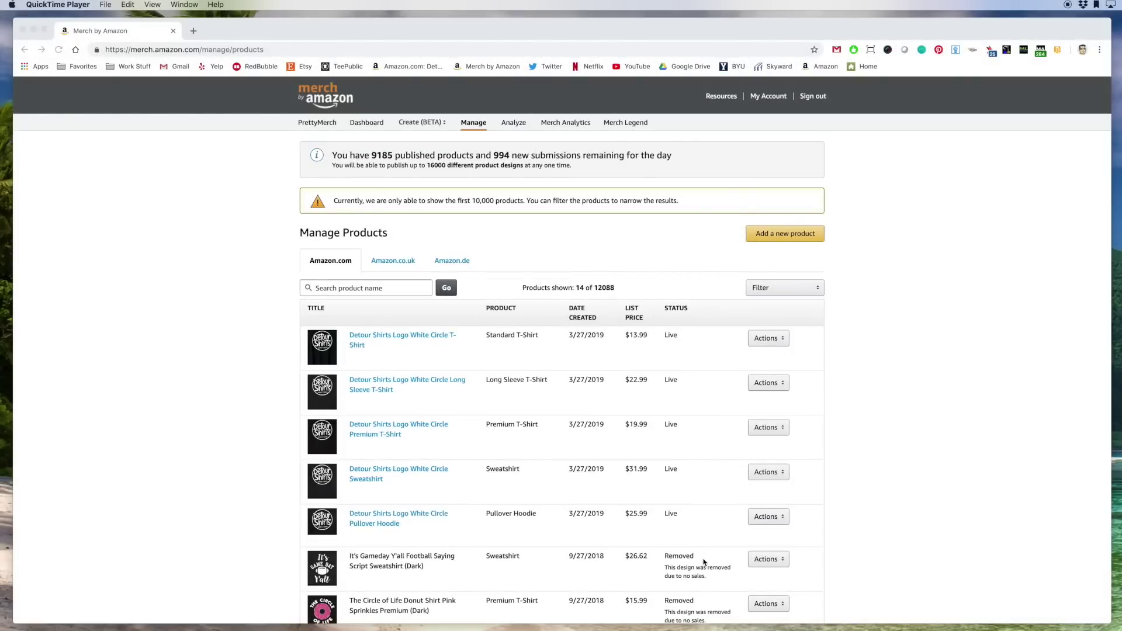
click(765, 341)
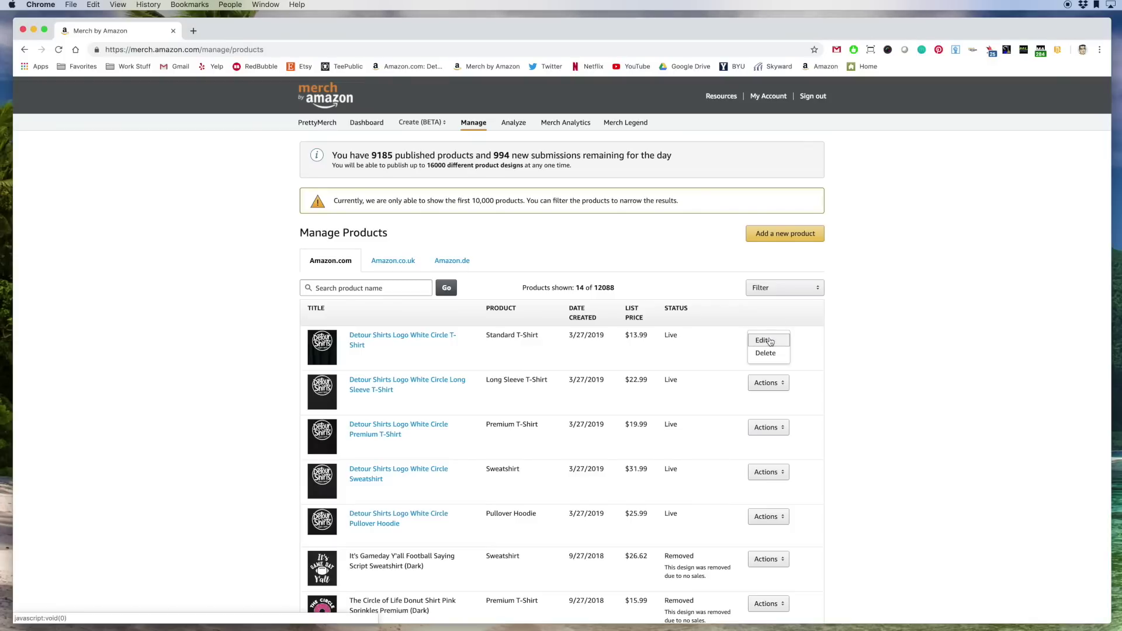
click(764, 342)
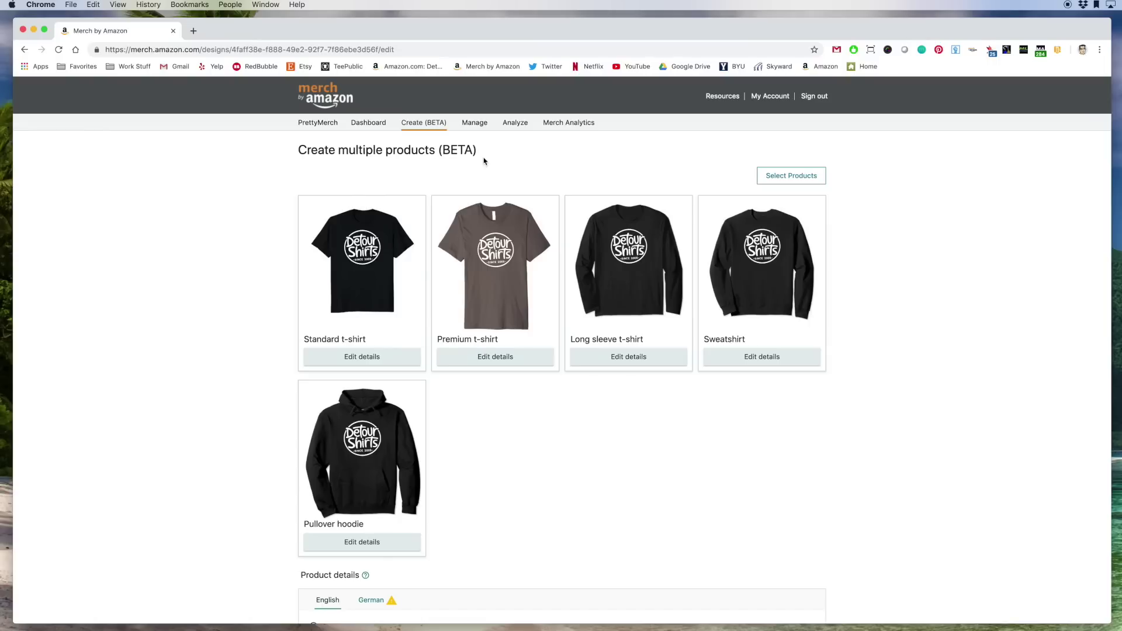
scroll(592, 166, down, 1)
scroll(591, 166, up, 1)
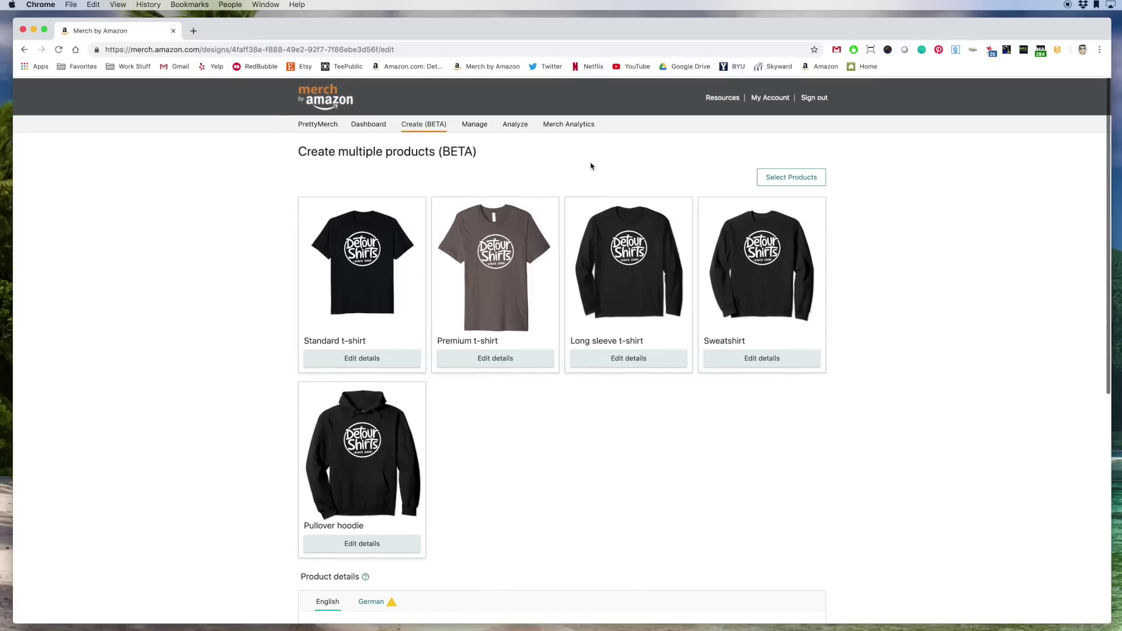
Step: Raise the Standard t-shirt's list price to 14.99
click(377, 358)
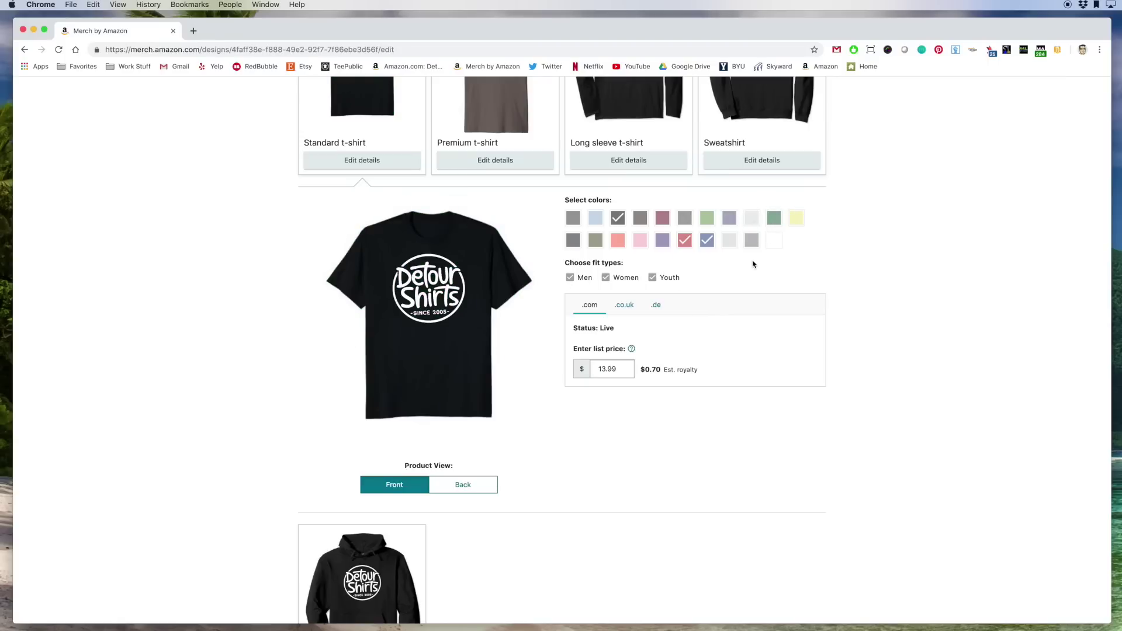
click(606, 368)
text(4)
Step: Review the Premium, Long sleeve, Sweatshirt and Pullover hoodie settings in turn
click(485, 165)
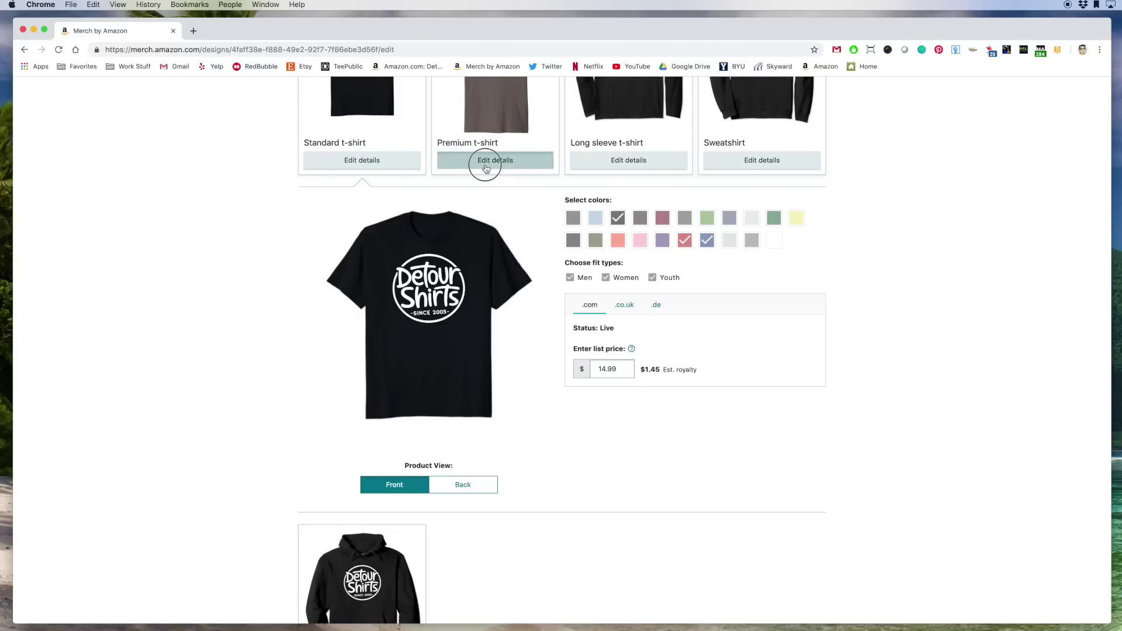
click(623, 163)
click(741, 161)
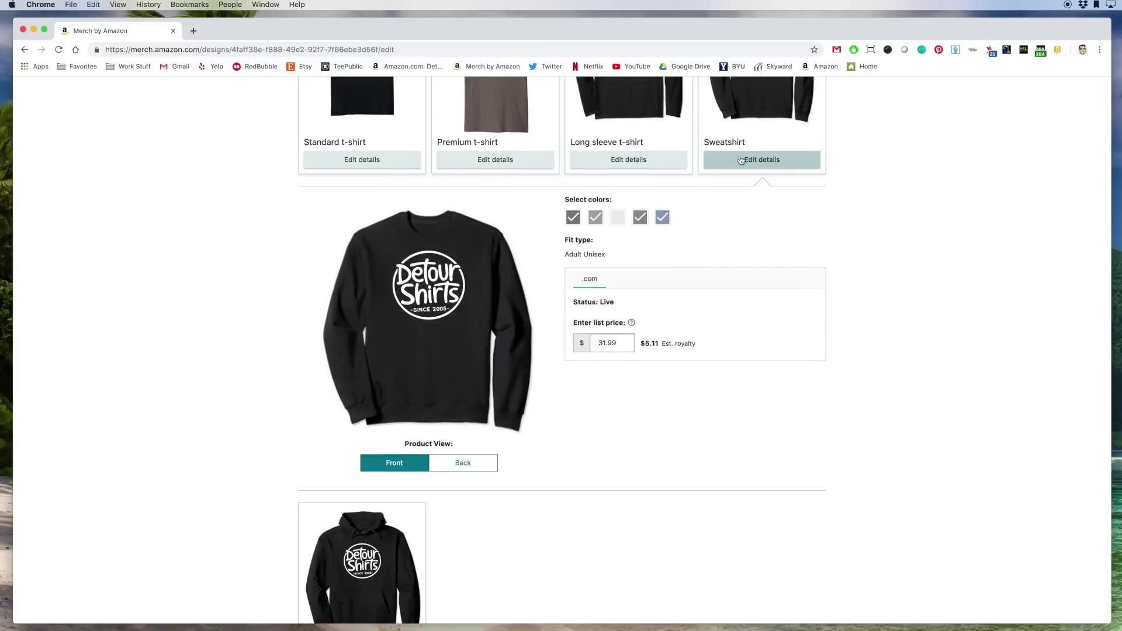
scroll(739, 160, down, 5)
click(363, 337)
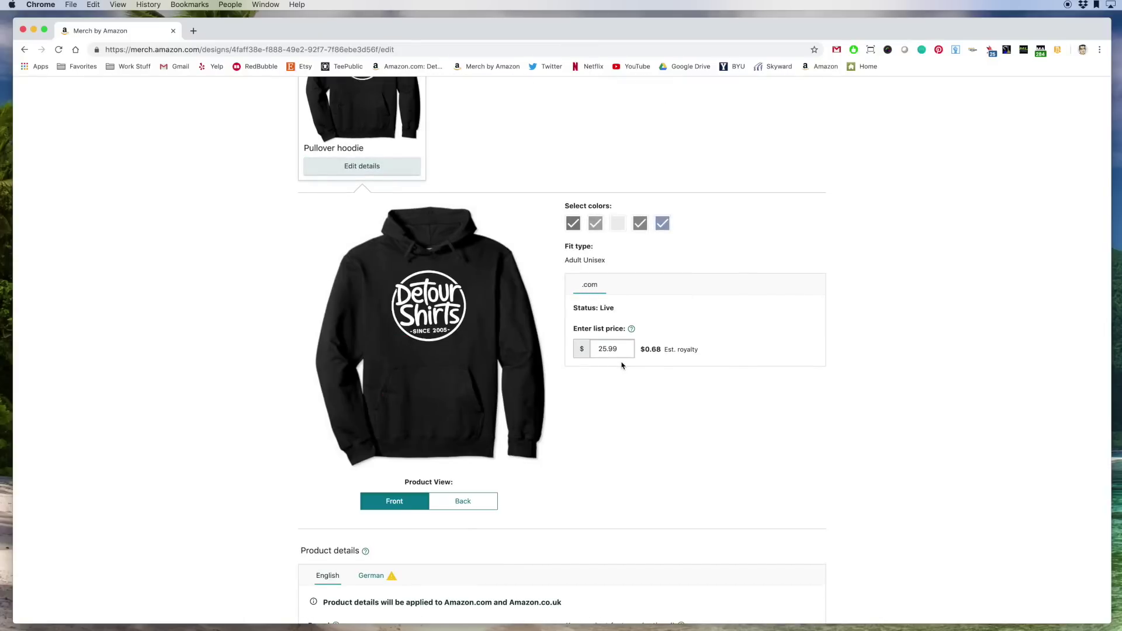
scroll(648, 383, down, 10)
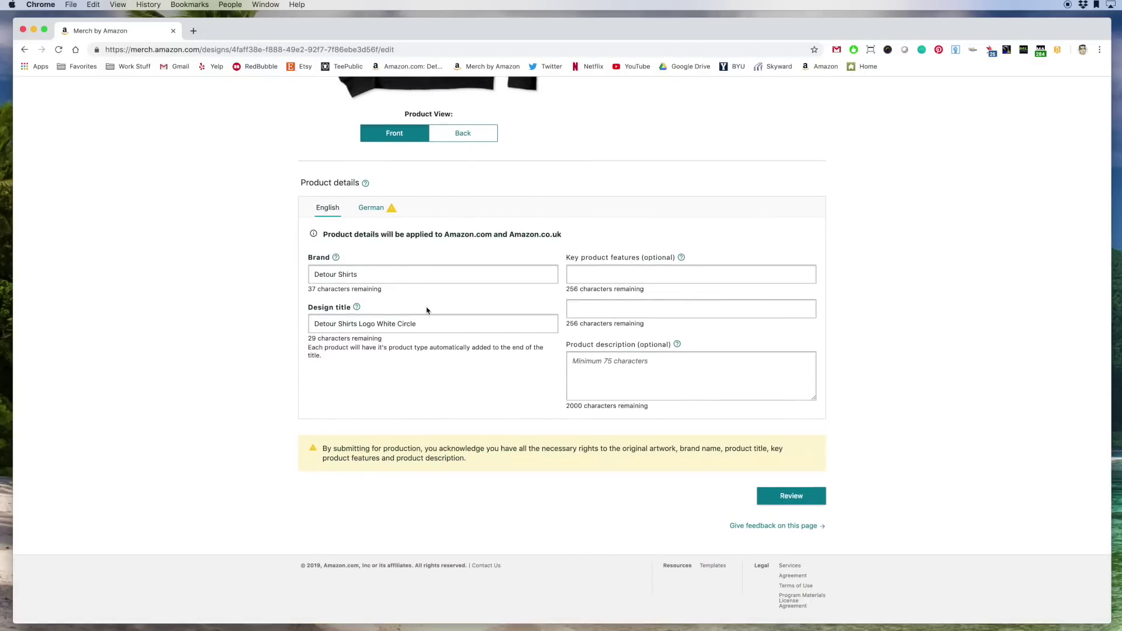
click(632, 270)
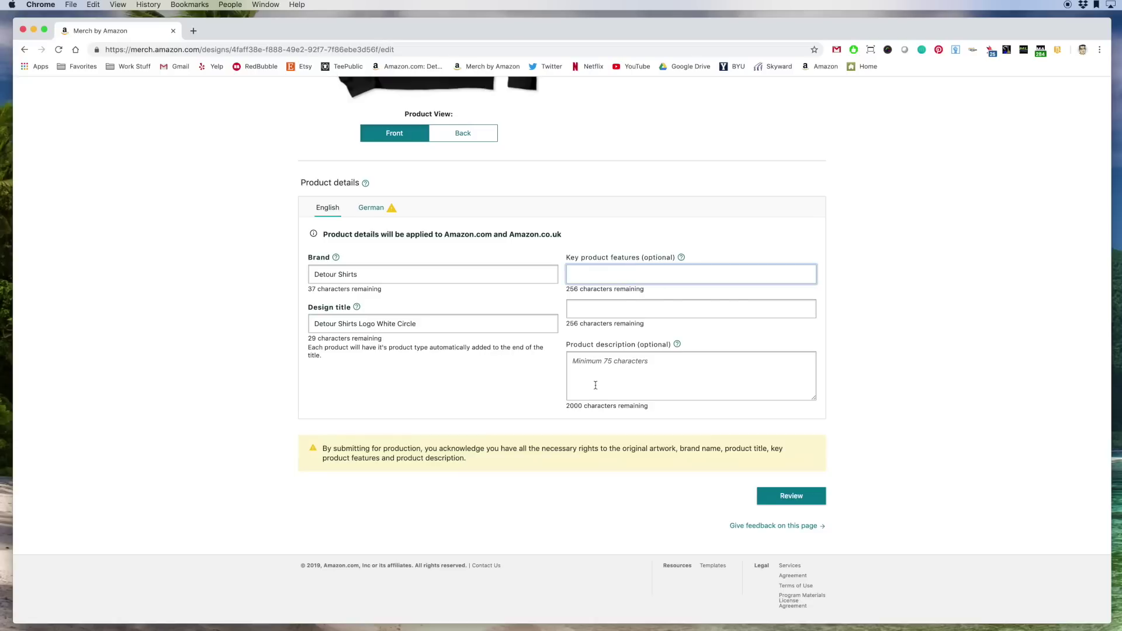
scroll(606, 244, up, 1)
scroll(607, 234, up, 5)
scroll(607, 225, up, 5)
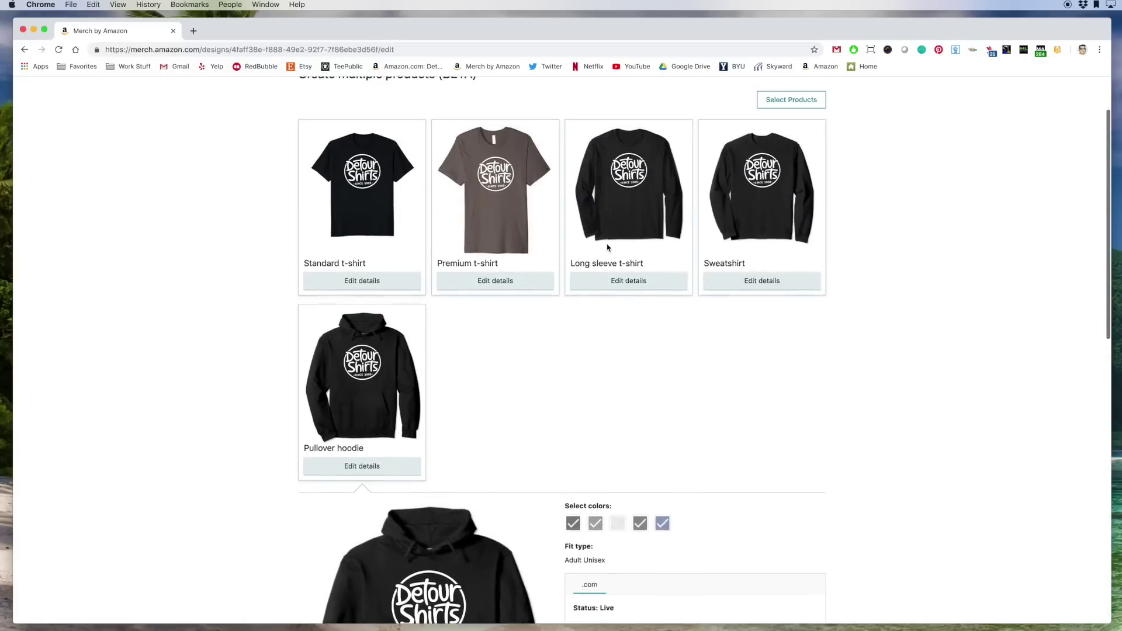
scroll(608, 216, up, 3)
scroll(607, 216, down, 3)
scroll(607, 216, up, 3)
scroll(606, 216, down, 8)
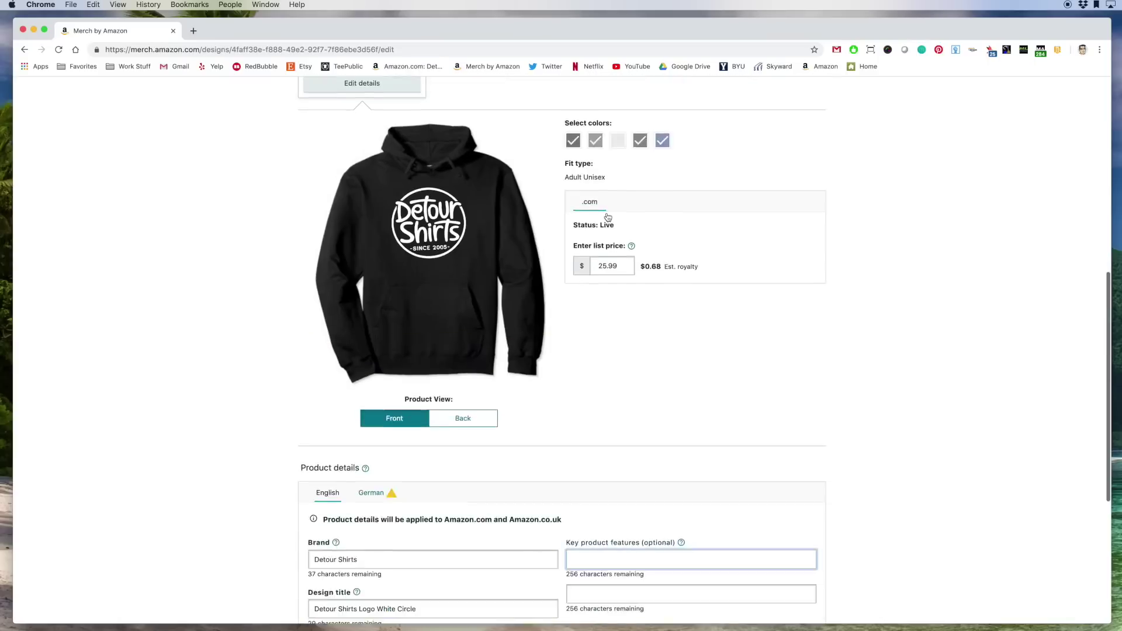
scroll(607, 216, down, 5)
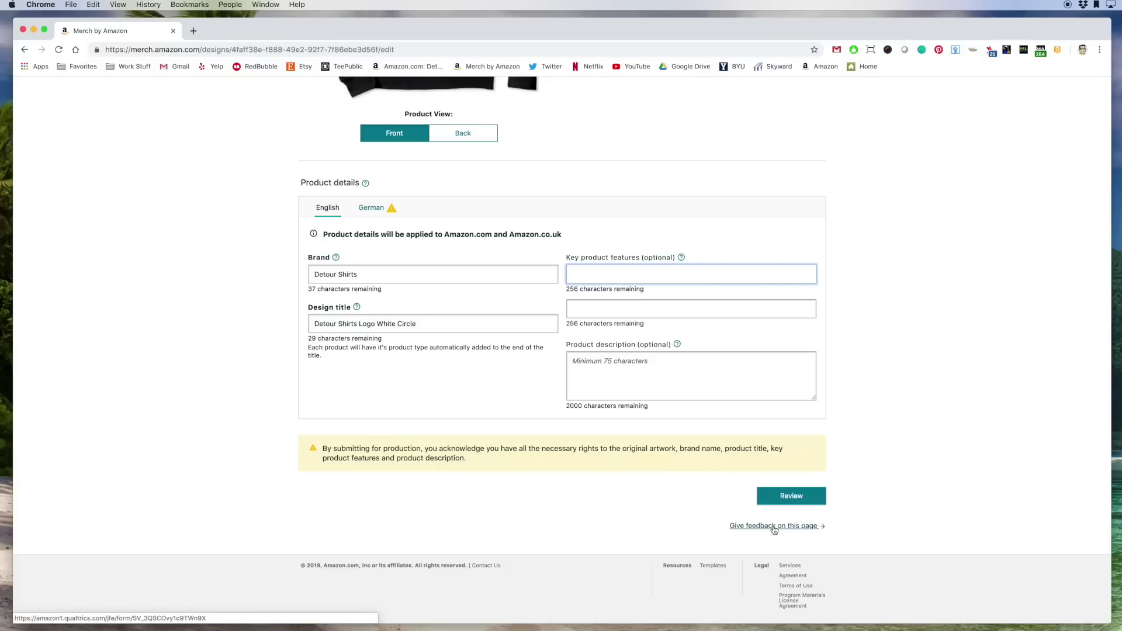
click(774, 527)
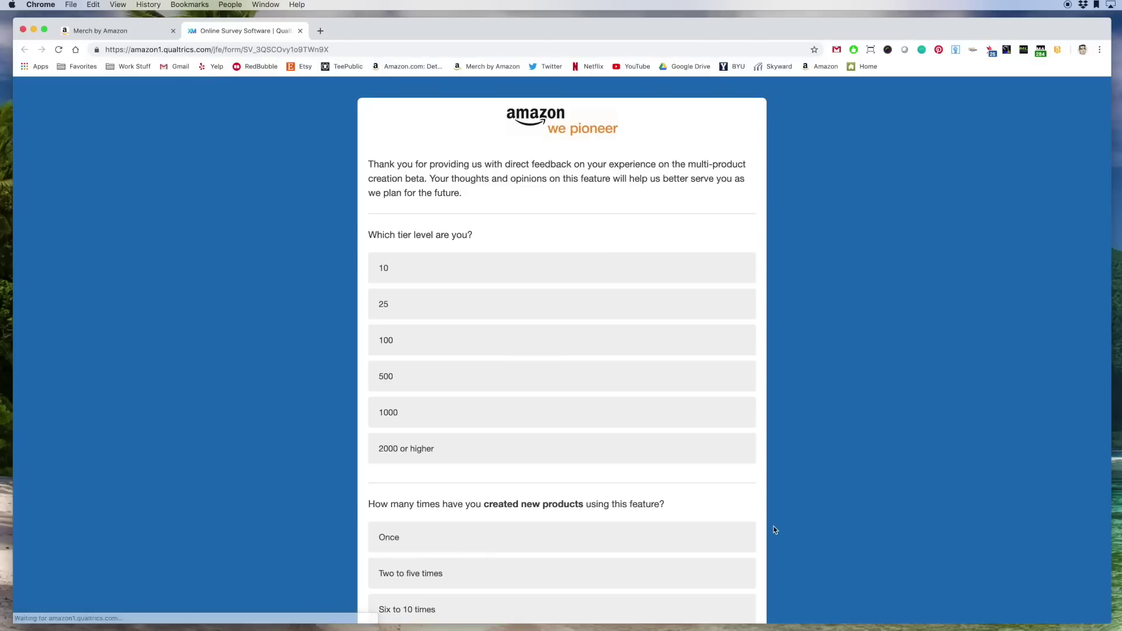
Step: Scroll down through the Qualtrics multi-product beta feedback survey
scroll(806, 177, down, 2)
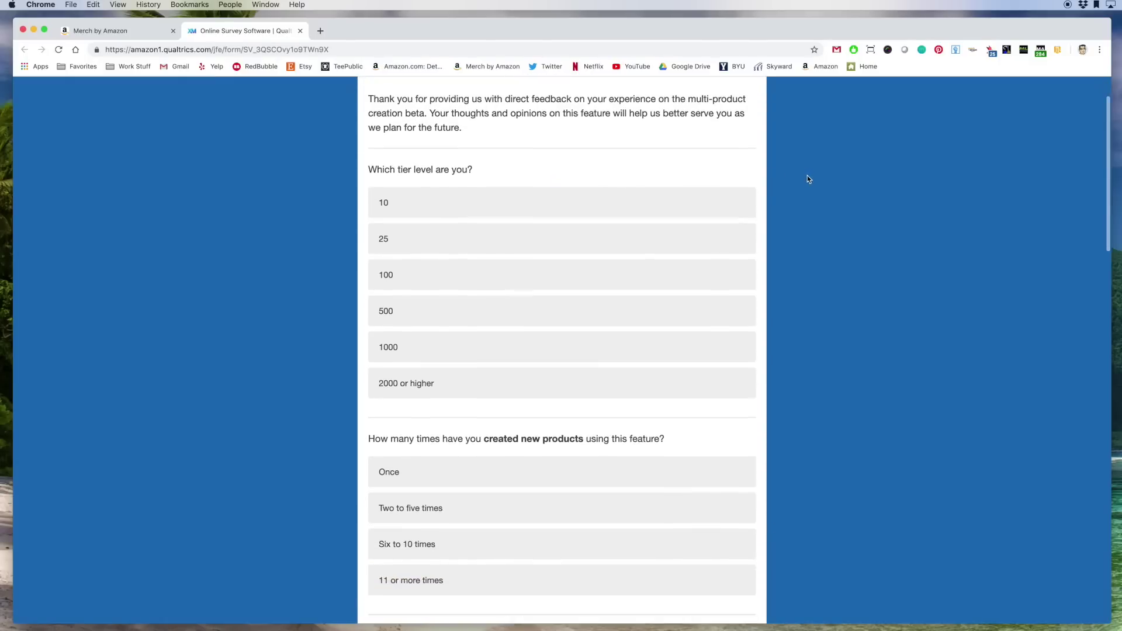
scroll(806, 177, down, 2)
scroll(807, 179, down, 4)
scroll(808, 178, down, 4)
scroll(808, 179, down, 5)
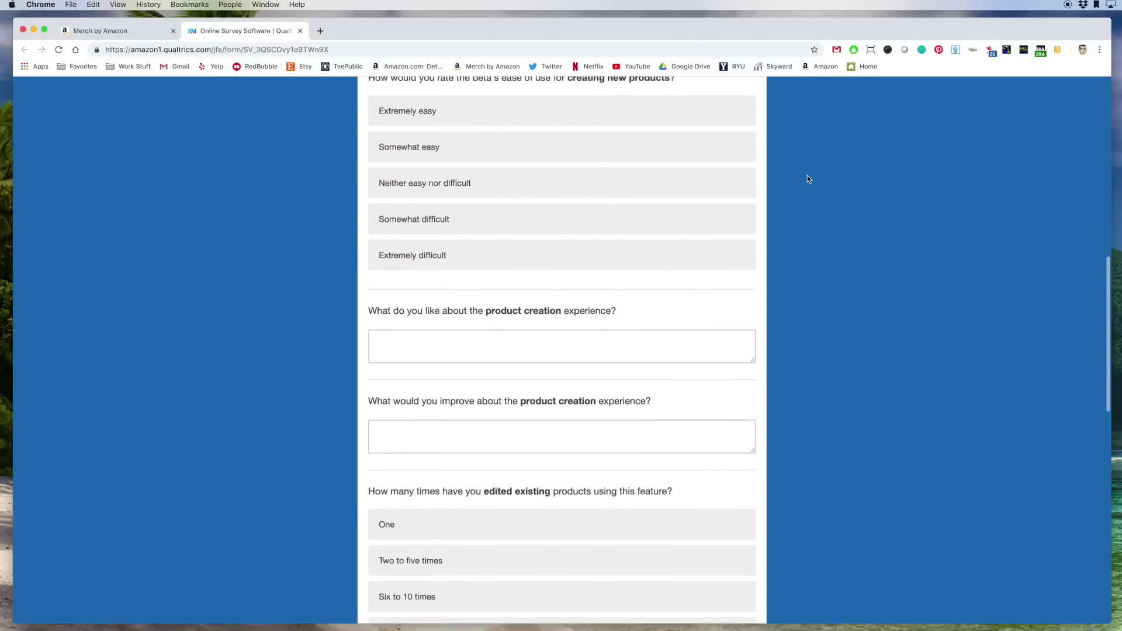
scroll(808, 179, down, 3)
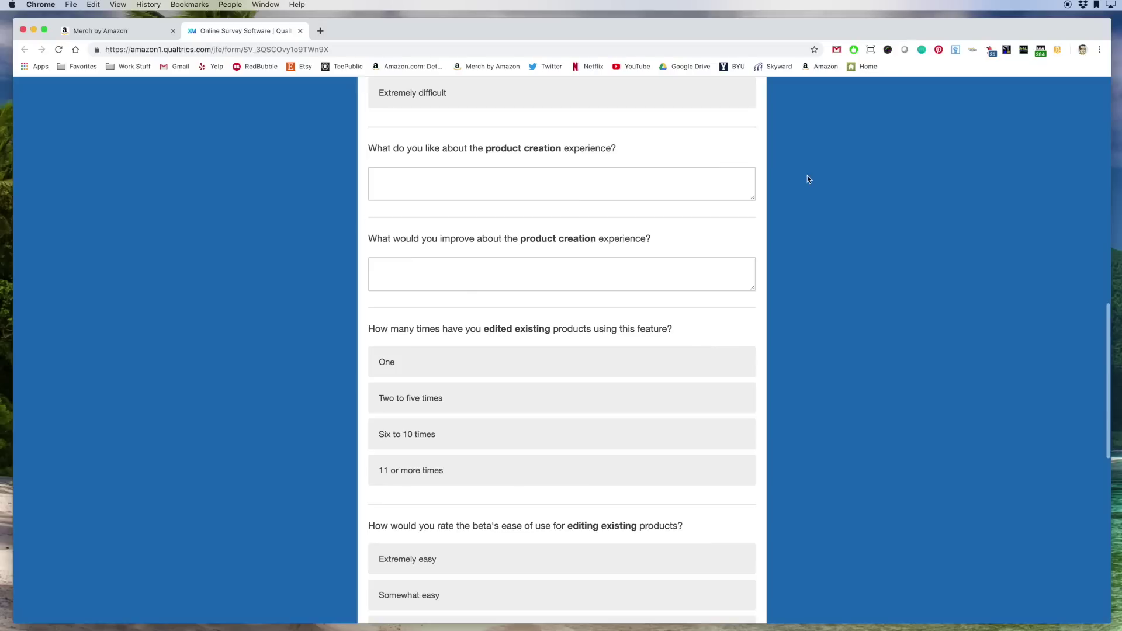
scroll(808, 179, down, 3)
scroll(808, 179, down, 2)
scroll(808, 179, down, 3)
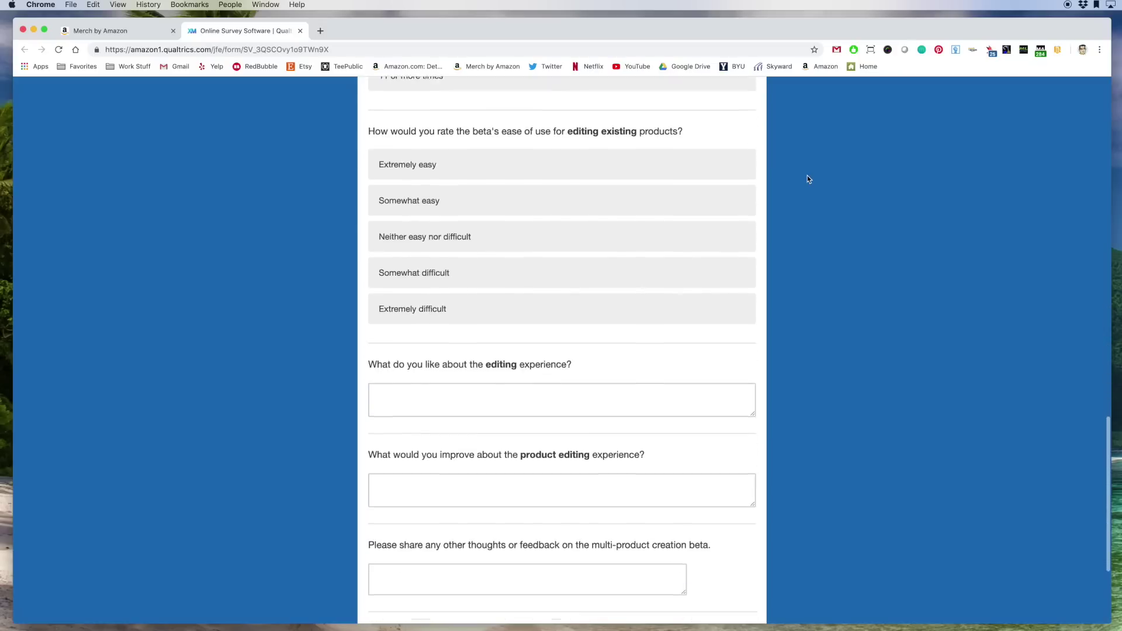
scroll(808, 179, down, 4)
Step: Scroll back to the survey's top and close the feedback tab
scroll(808, 178, up, 1)
scroll(808, 179, up, 1)
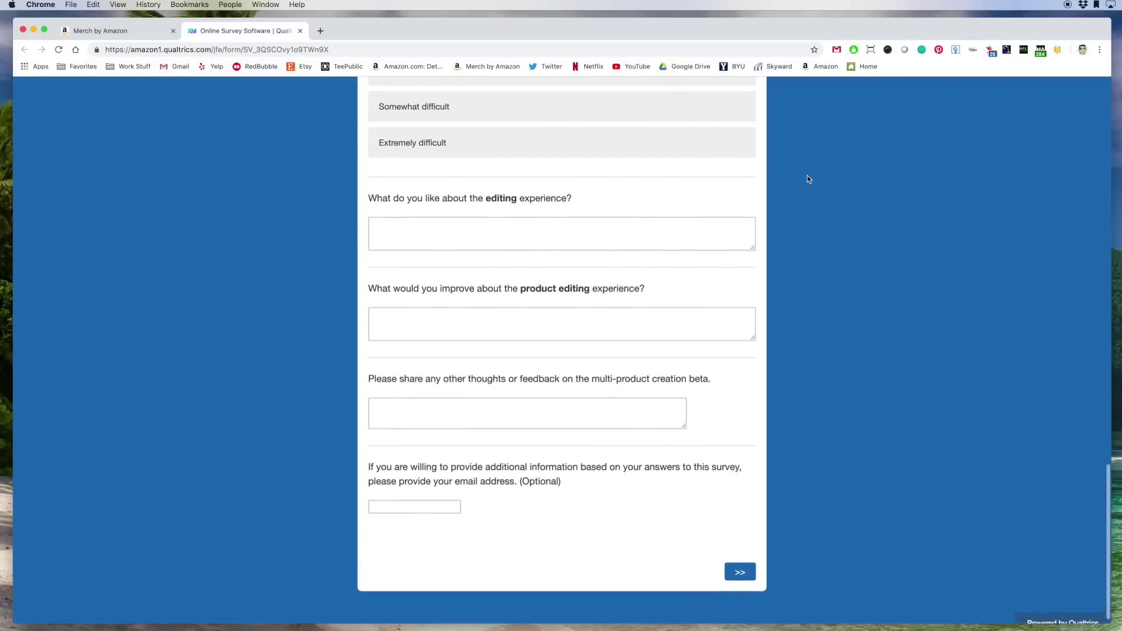
scroll(808, 179, up, 3)
scroll(807, 179, up, 8)
scroll(809, 179, up, 8)
scroll(809, 179, up, 2)
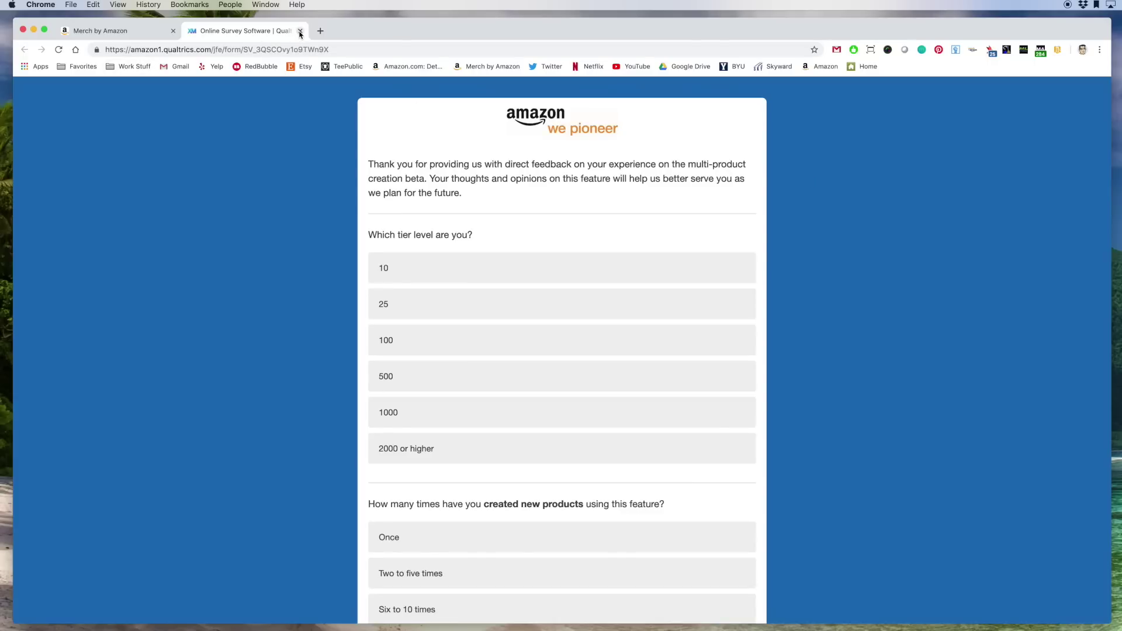
click(299, 34)
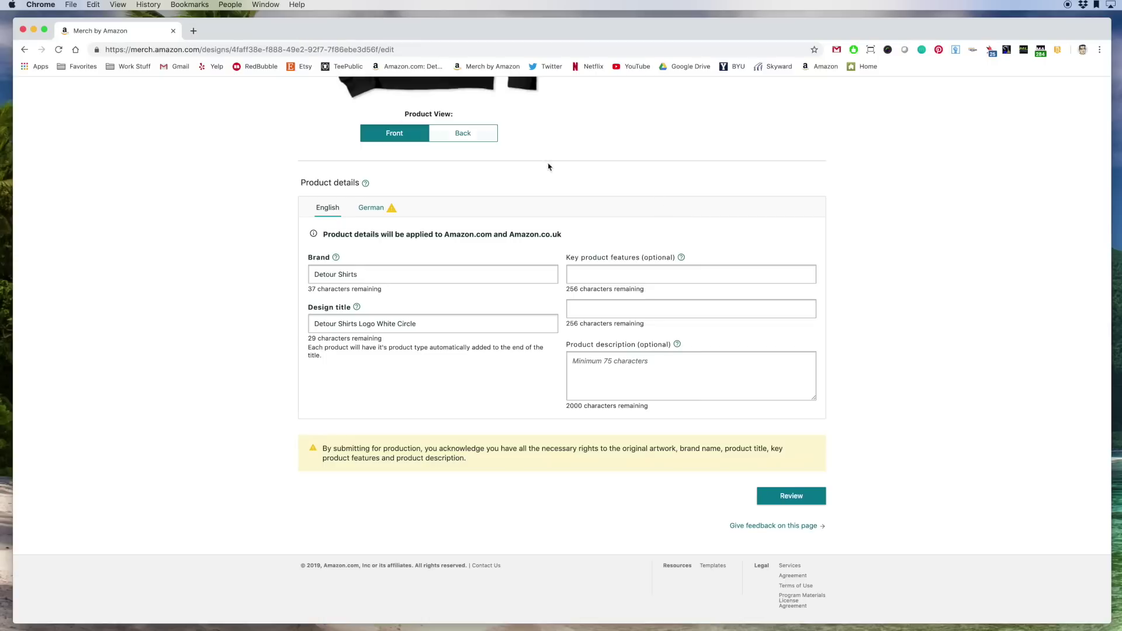
Step: Collapse the Pullover hoodie's details and review the five Detour Shirts products on the page
scroll(909, 345, up, 10)
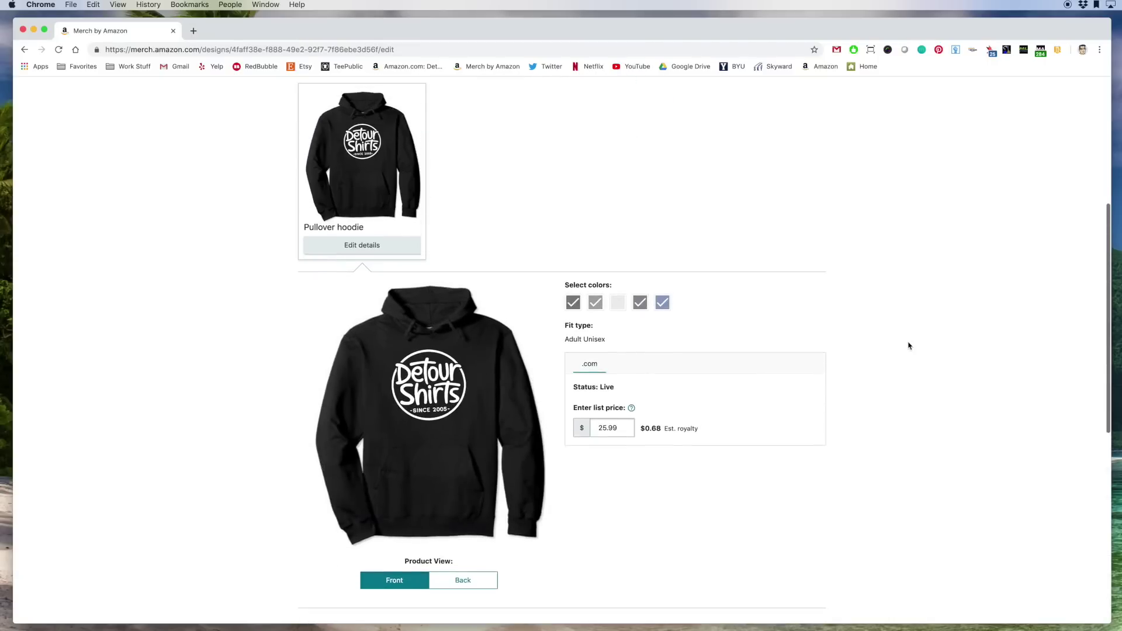
click(388, 283)
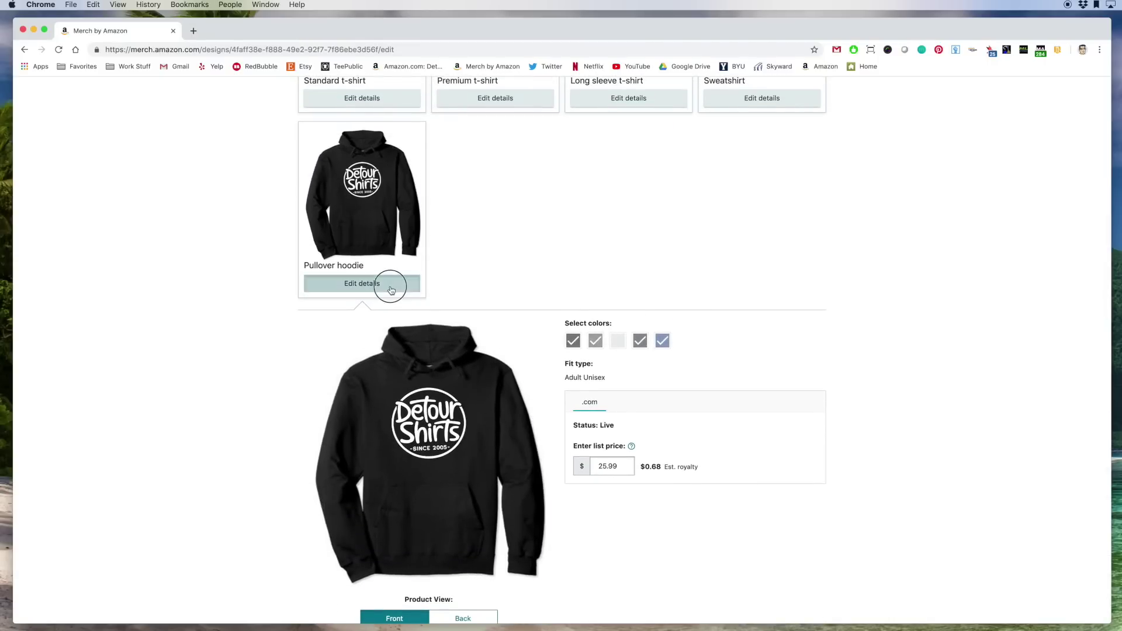
scroll(391, 291, up, 5)
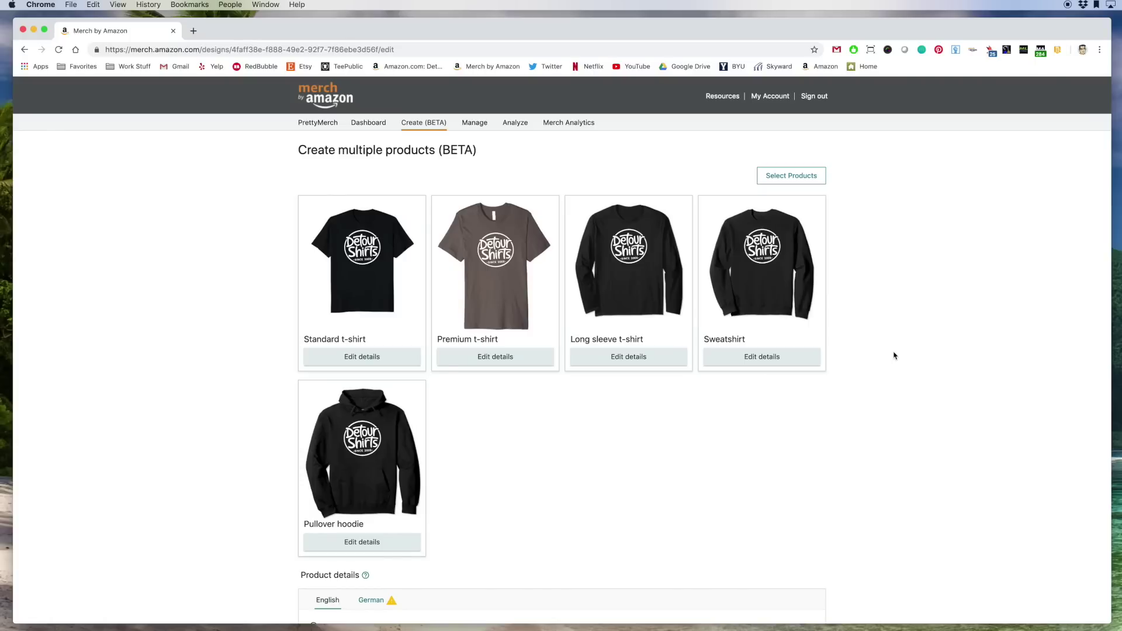
scroll(893, 356, down, 5)
scroll(892, 362, up, 5)
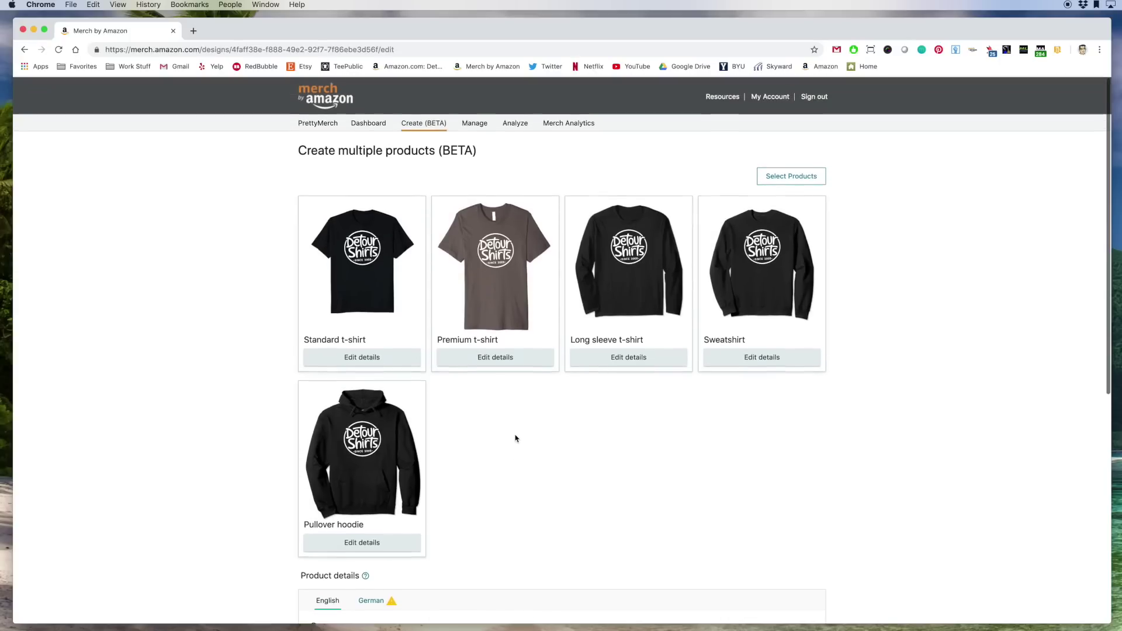
scroll(515, 439, down, 3)
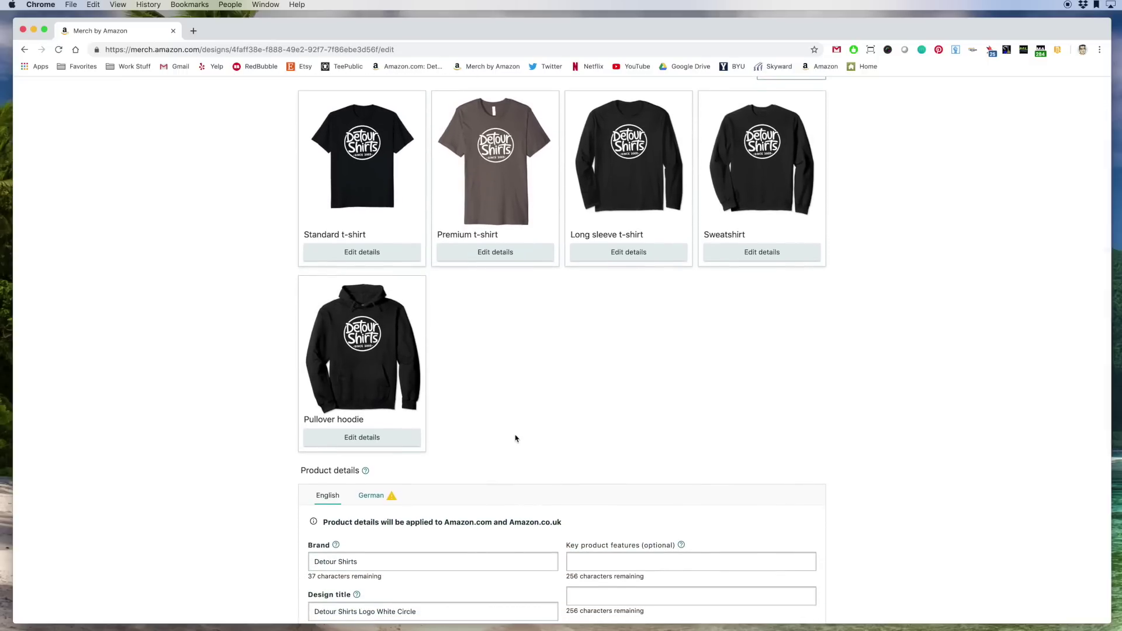
scroll(516, 439, up, 3)
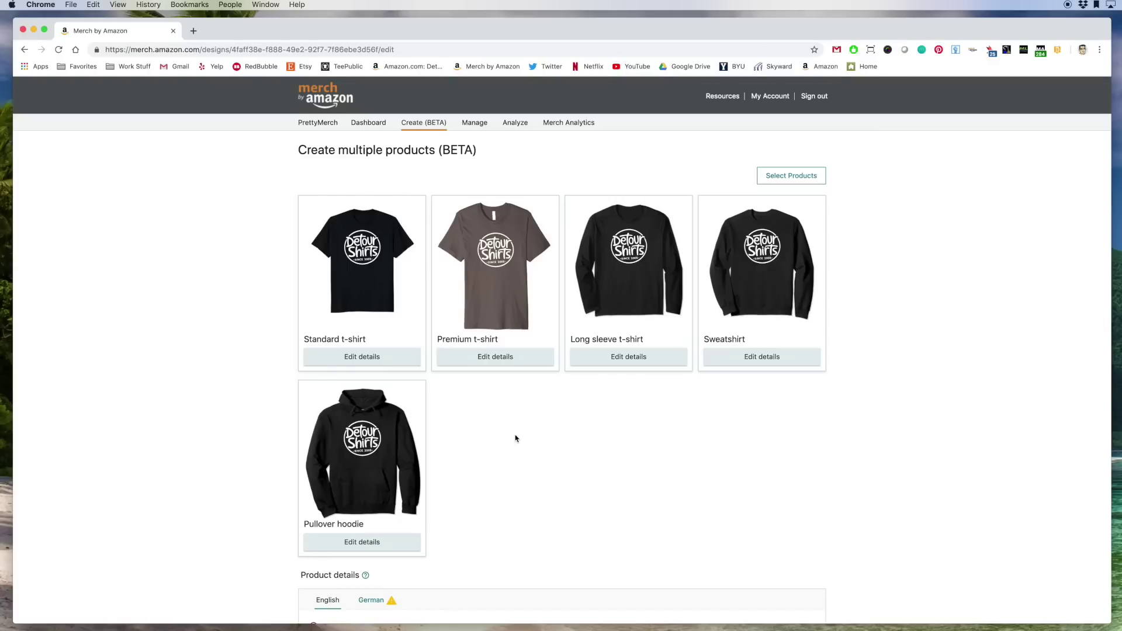
scroll(516, 437, down, 5)
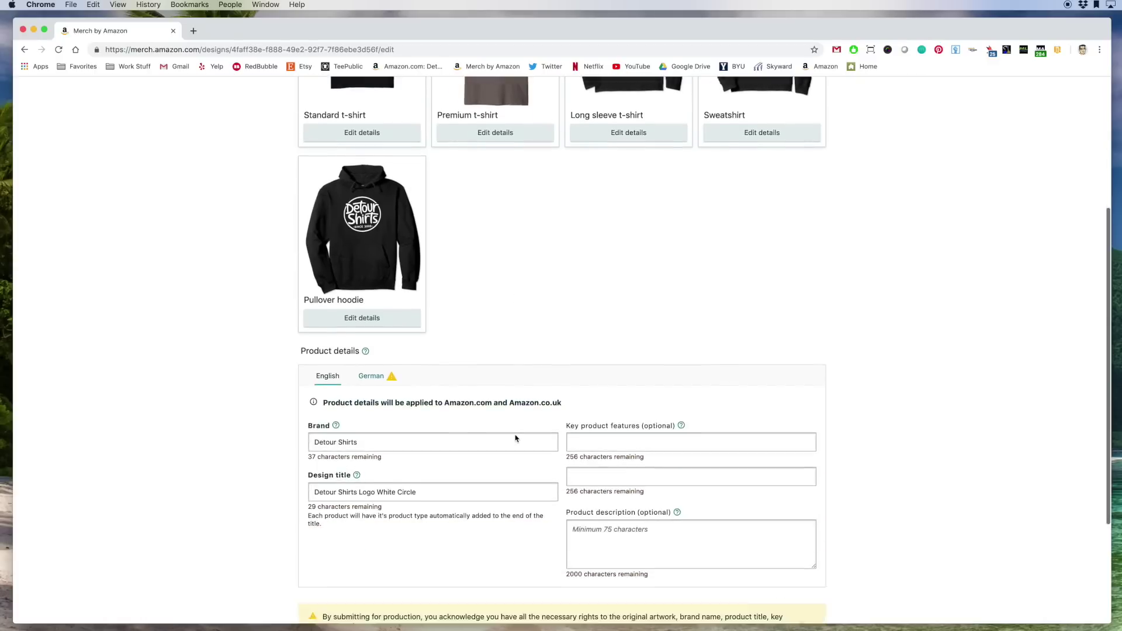